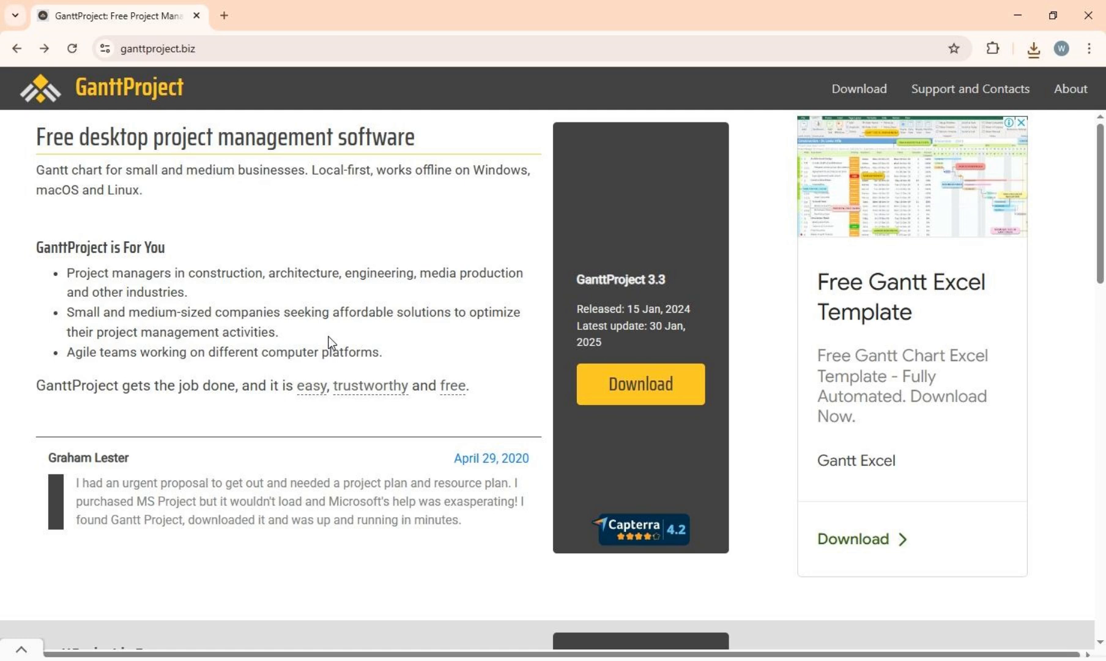
Step: Look through the GanttProject home page, covering the sections on ease of use, trustworthiness, free software and the license summary
{"action": "scroll", "coordinate": [330, 343], "scroll_direction": "down", "scroll_amount": 4}
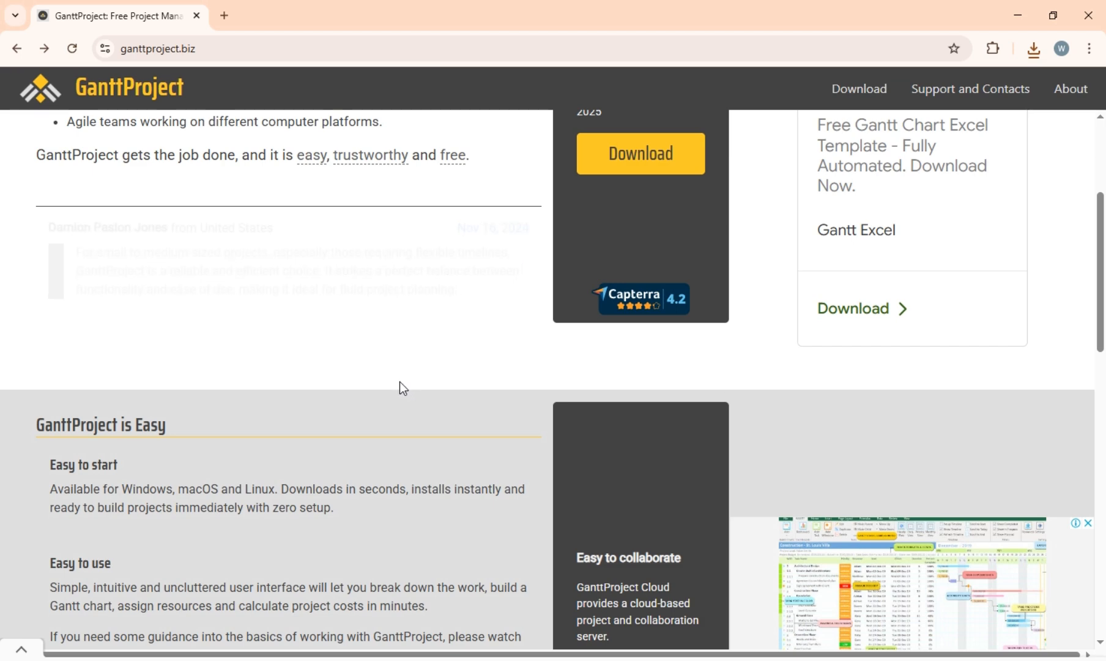
{"action": "scroll", "coordinate": [326, 405], "scroll_direction": "down", "scroll_amount": 1}
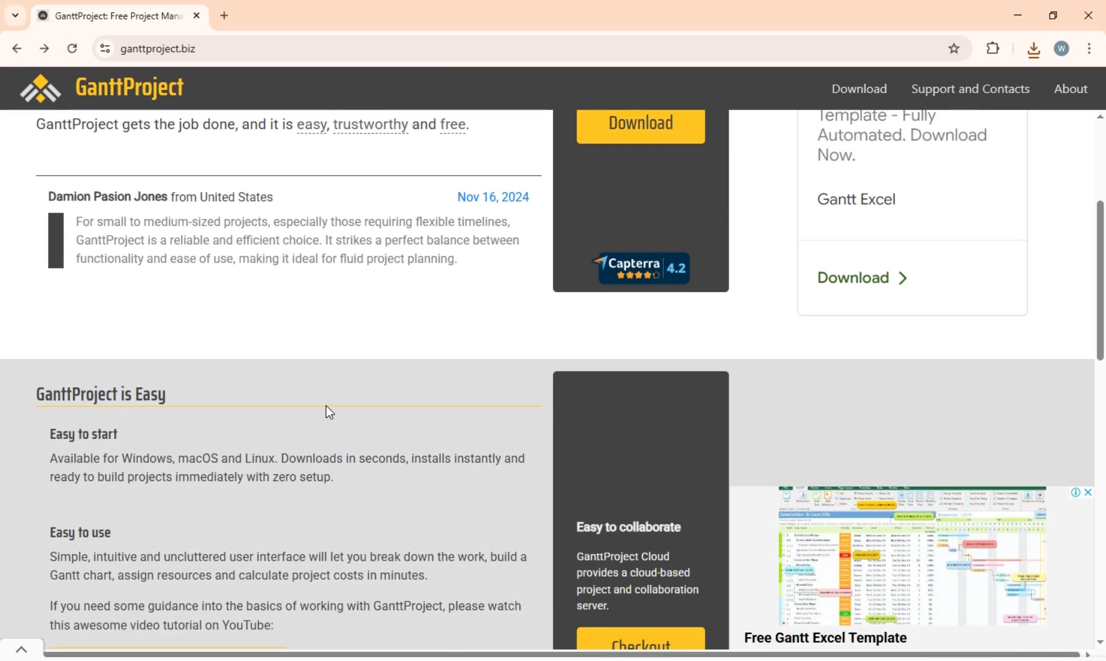
{"action": "scroll", "coordinate": [326, 406], "scroll_direction": "down", "scroll_amount": 2}
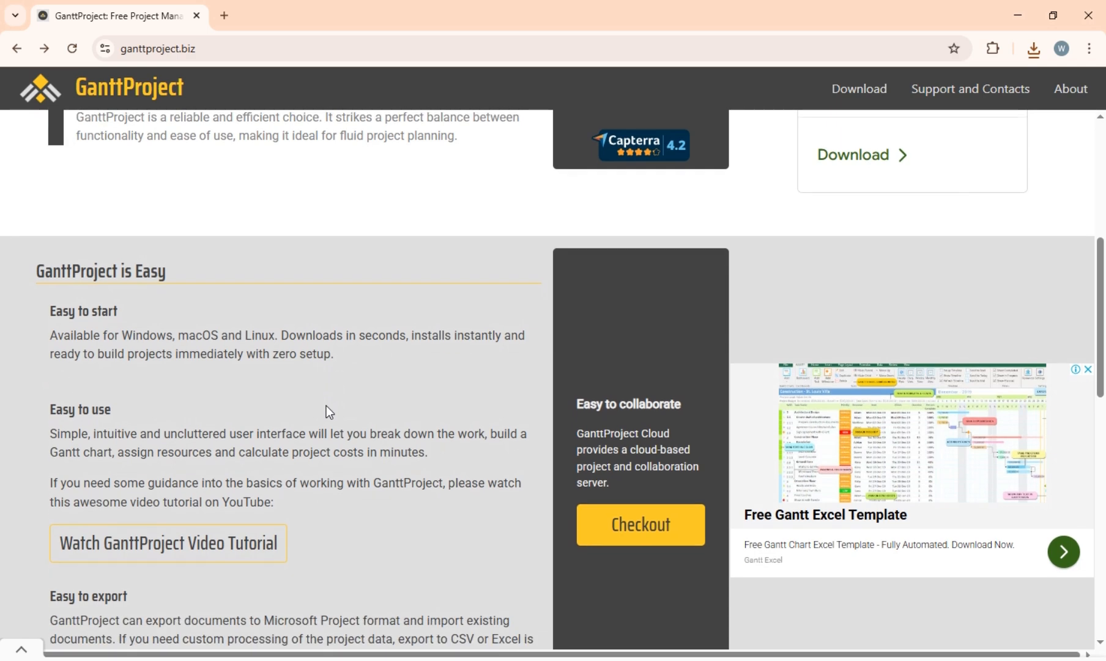
{"action": "scroll", "coordinate": [326, 405], "scroll_direction": "down", "scroll_amount": 2}
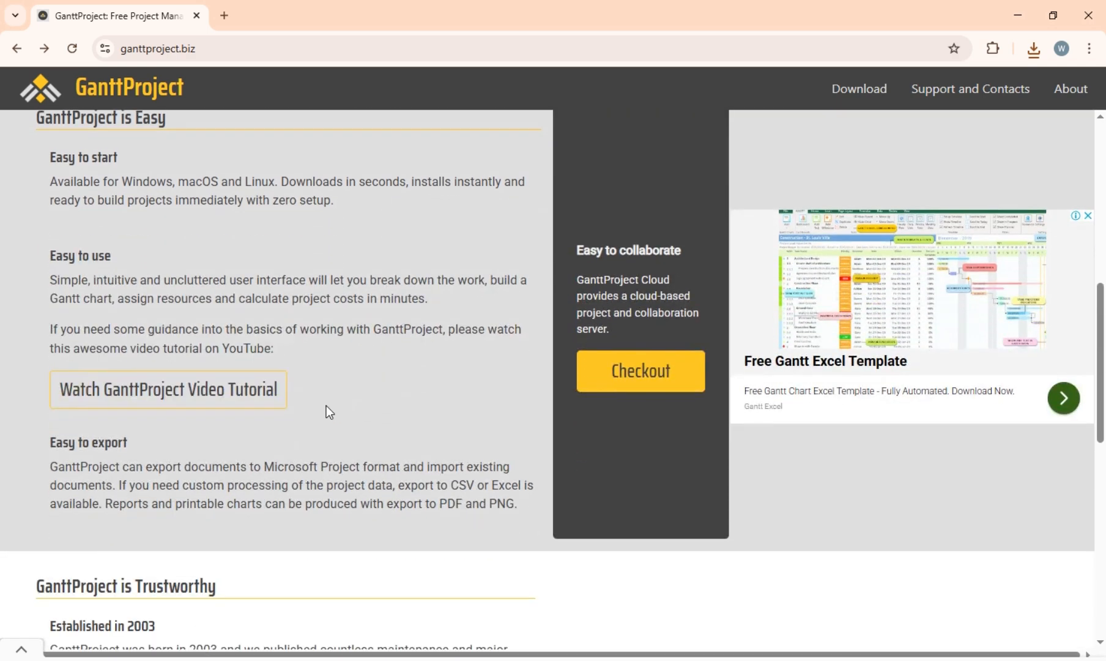
{"action": "scroll", "coordinate": [326, 405], "scroll_direction": "down", "scroll_amount": 2}
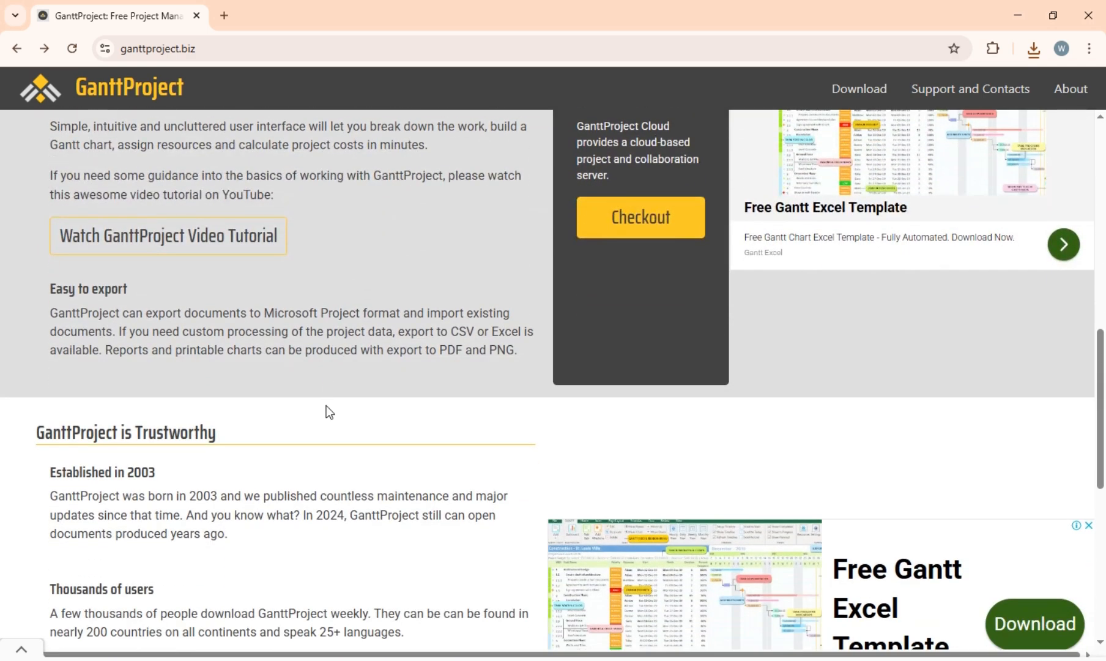
{"action": "scroll", "coordinate": [326, 405], "scroll_direction": "down", "scroll_amount": 2}
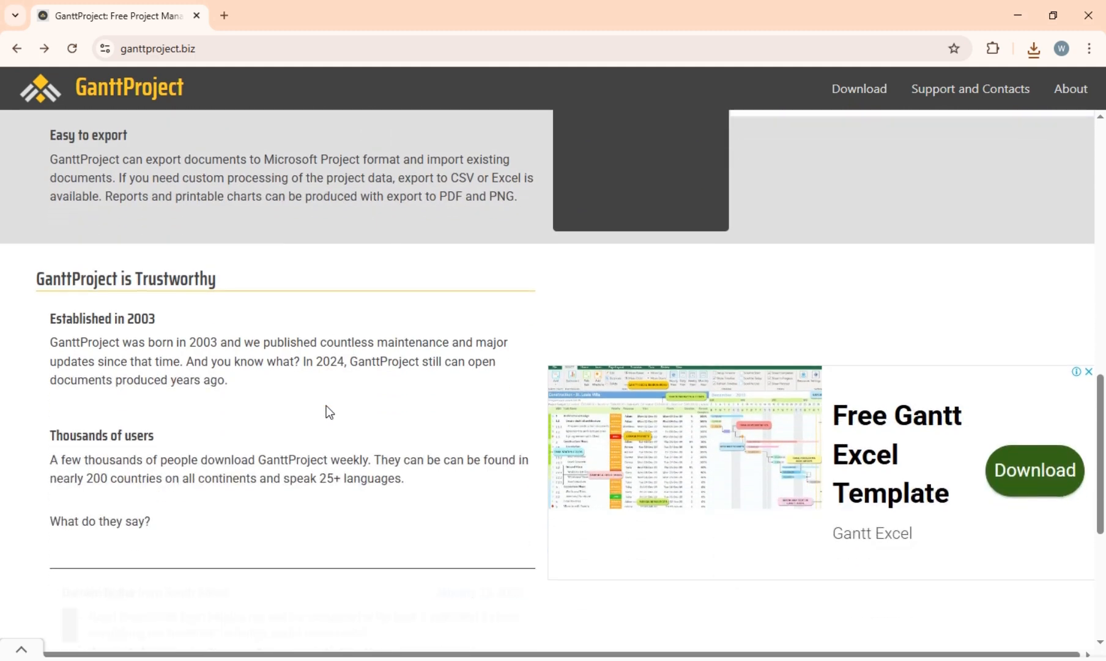
{"action": "scroll", "coordinate": [326, 405], "scroll_direction": "down", "scroll_amount": 1}
{"action": "scroll", "coordinate": [326, 405], "scroll_direction": "down", "scroll_amount": 1}
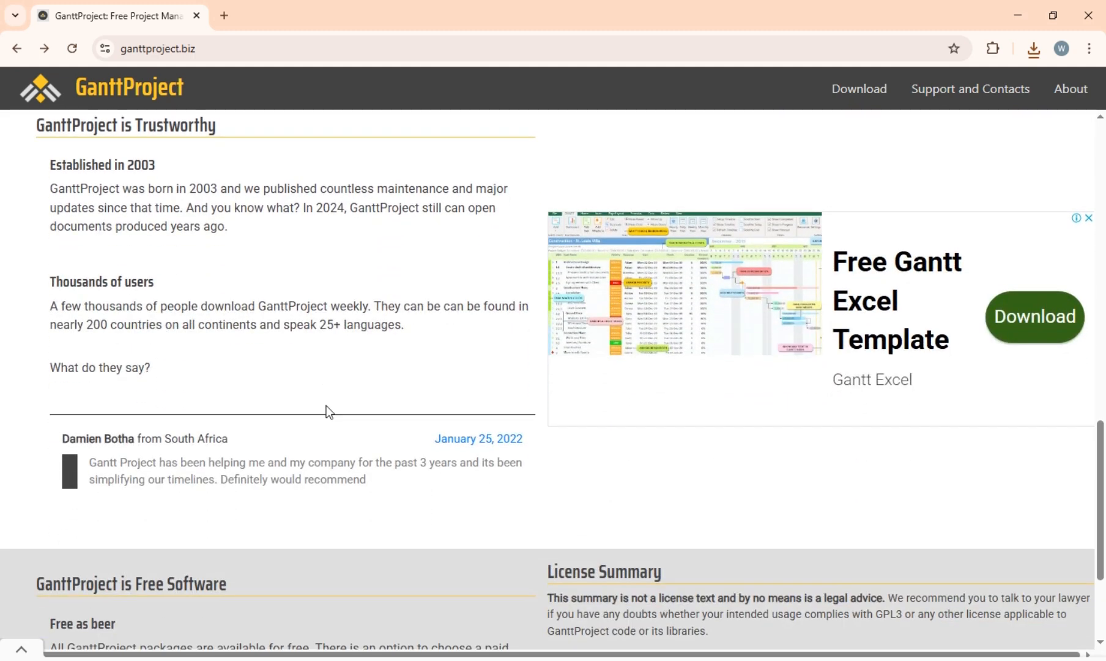
{"action": "scroll", "coordinate": [326, 405], "scroll_direction": "down", "scroll_amount": 1}
{"action": "scroll", "coordinate": [326, 405], "scroll_direction": "down", "scroll_amount": 1}
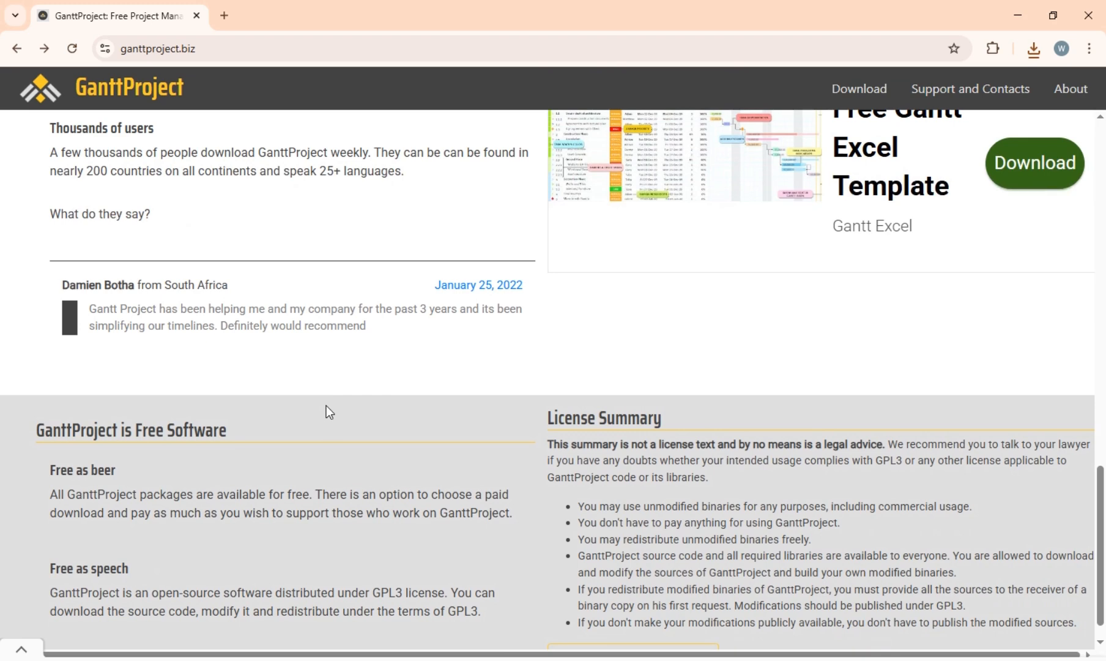
{"action": "scroll", "coordinate": [326, 405], "scroll_direction": "down", "scroll_amount": 1}
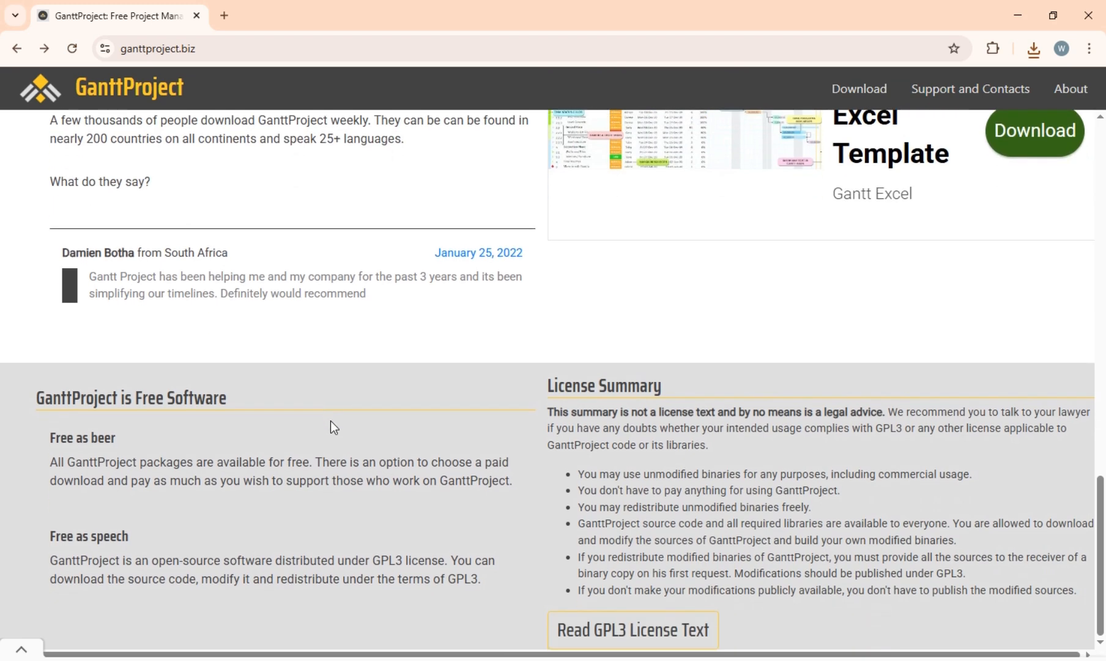
{"action": "scroll", "coordinate": [409, 522], "scroll_direction": "up", "scroll_amount": 2}
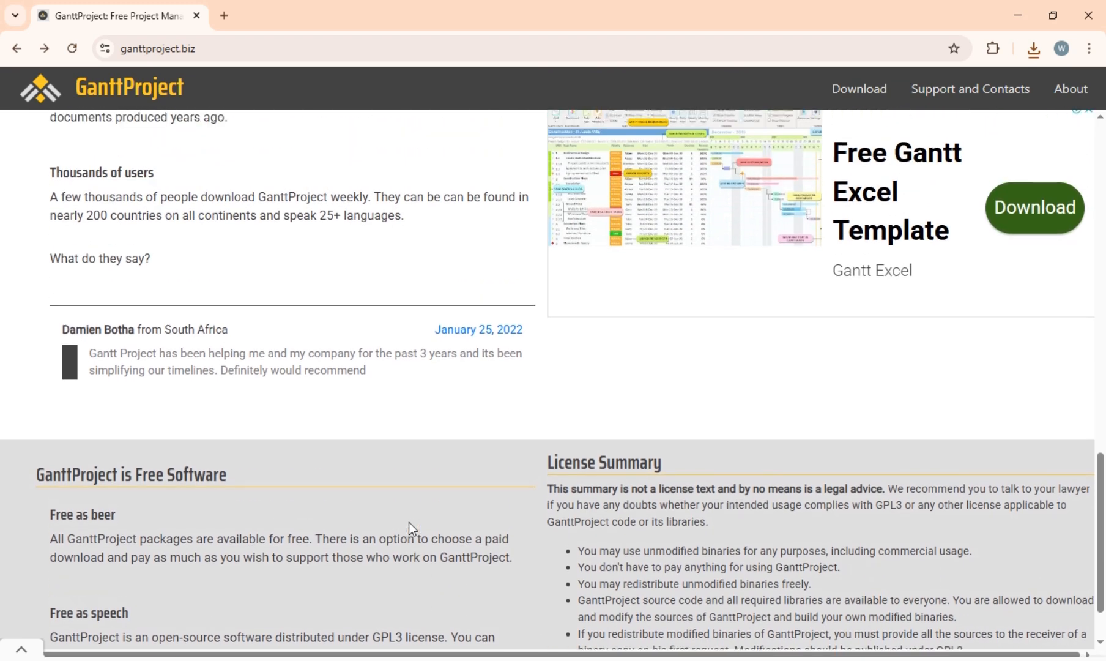
{"action": "scroll", "coordinate": [409, 522], "scroll_direction": "up", "scroll_amount": 2}
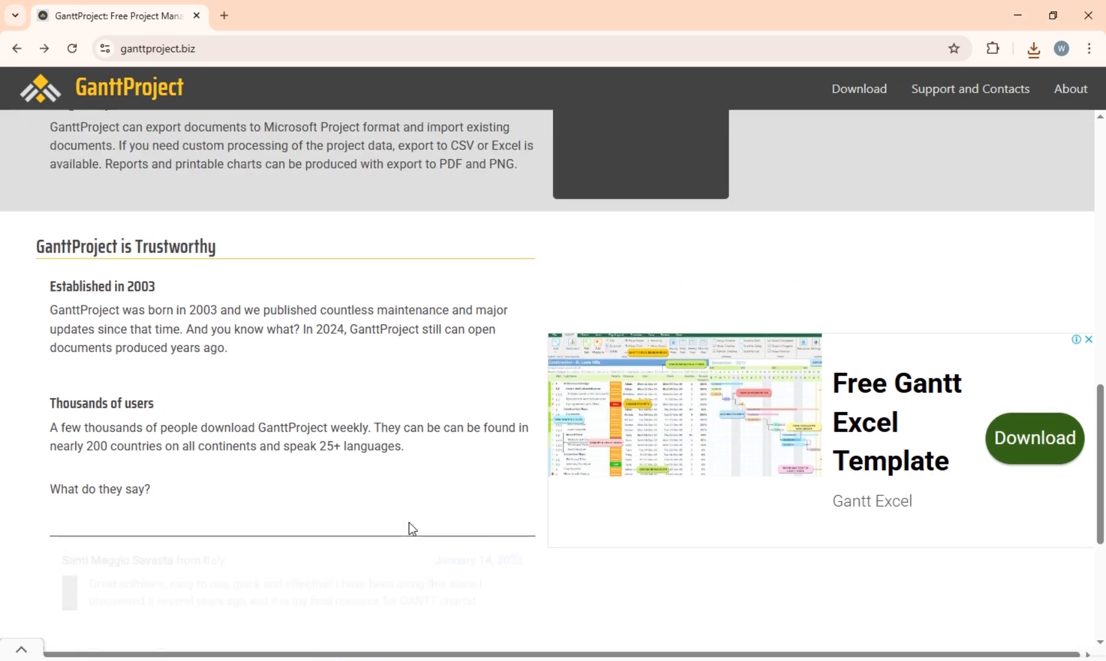
{"action": "scroll", "coordinate": [408, 522], "scroll_direction": "up", "scroll_amount": 1}
{"action": "scroll", "coordinate": [408, 522], "scroll_direction": "up", "scroll_amount": 1}
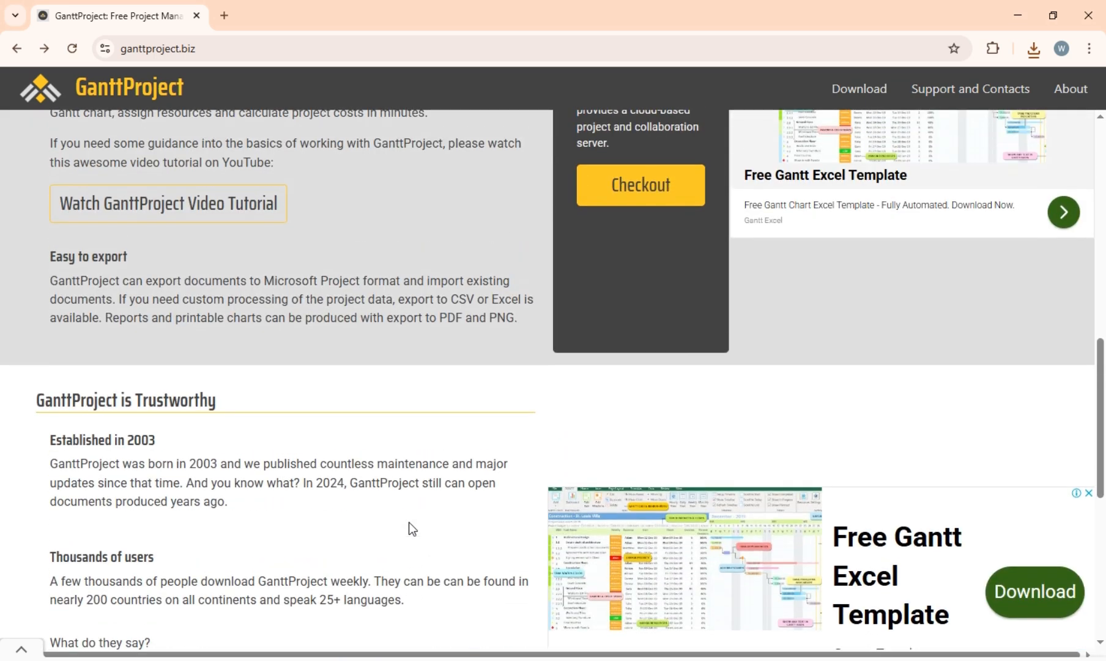
{"action": "scroll", "coordinate": [409, 522], "scroll_direction": "up", "scroll_amount": 1}
{"action": "scroll", "coordinate": [408, 521], "scroll_direction": "up", "scroll_amount": 1}
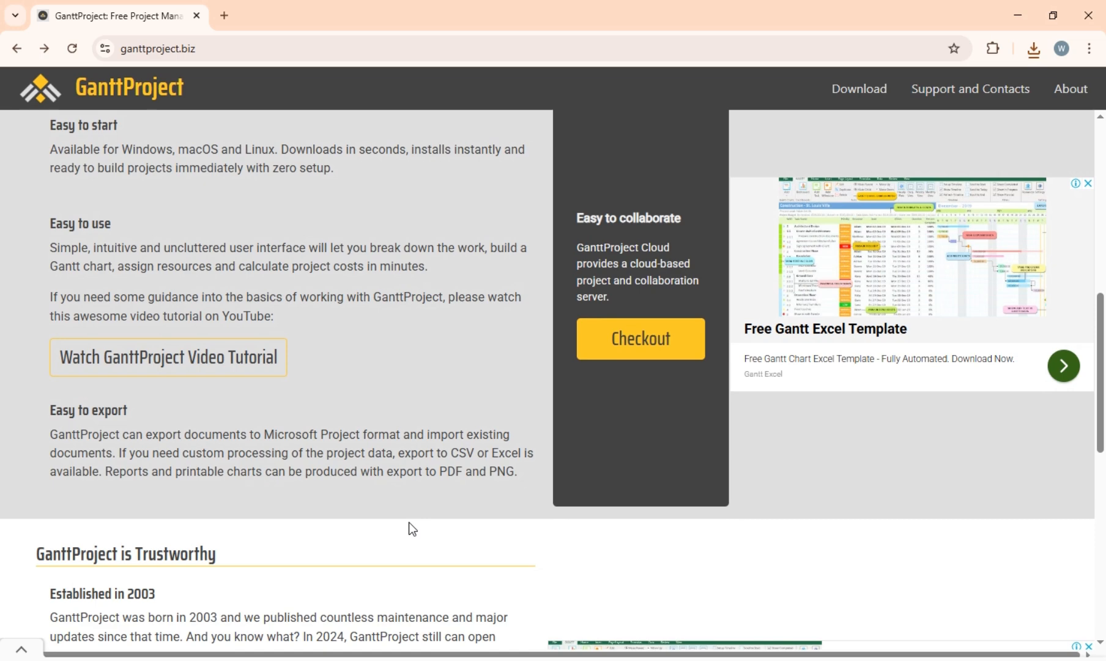
{"action": "scroll", "coordinate": [409, 522], "scroll_direction": "up", "scroll_amount": 4}
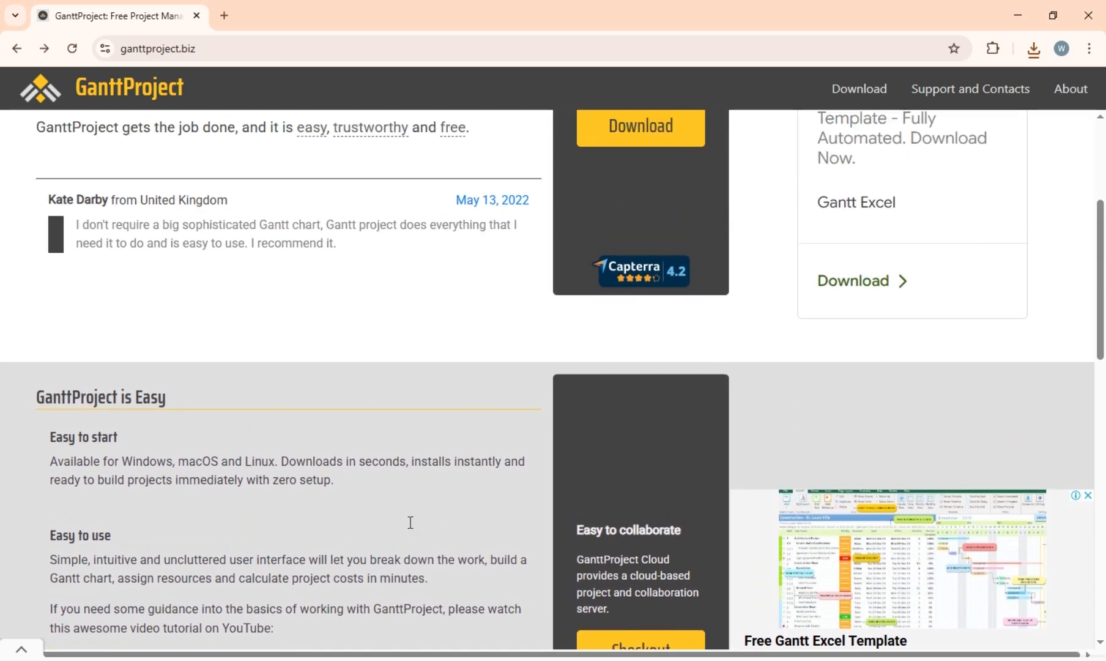
{"action": "scroll", "coordinate": [410, 521], "scroll_direction": "up", "scroll_amount": 3}
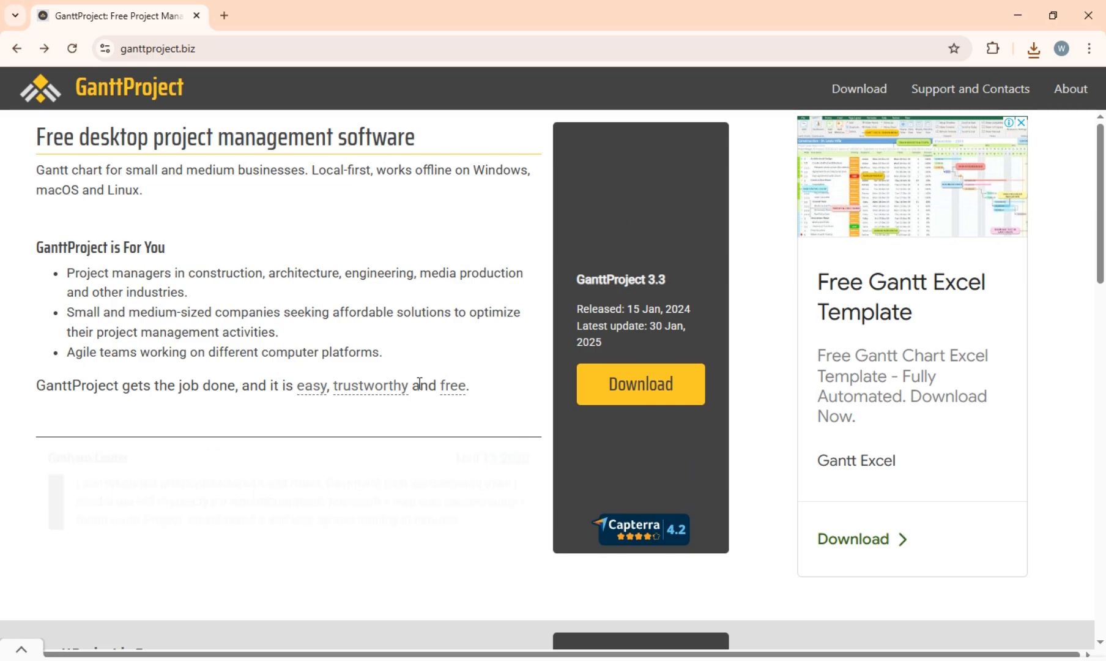
Step: Jump to the GanttProject is Easy section and read on through the Free as beer text under GanttProject is Free Software
{"action": "left_click", "coordinate": [313, 386]}
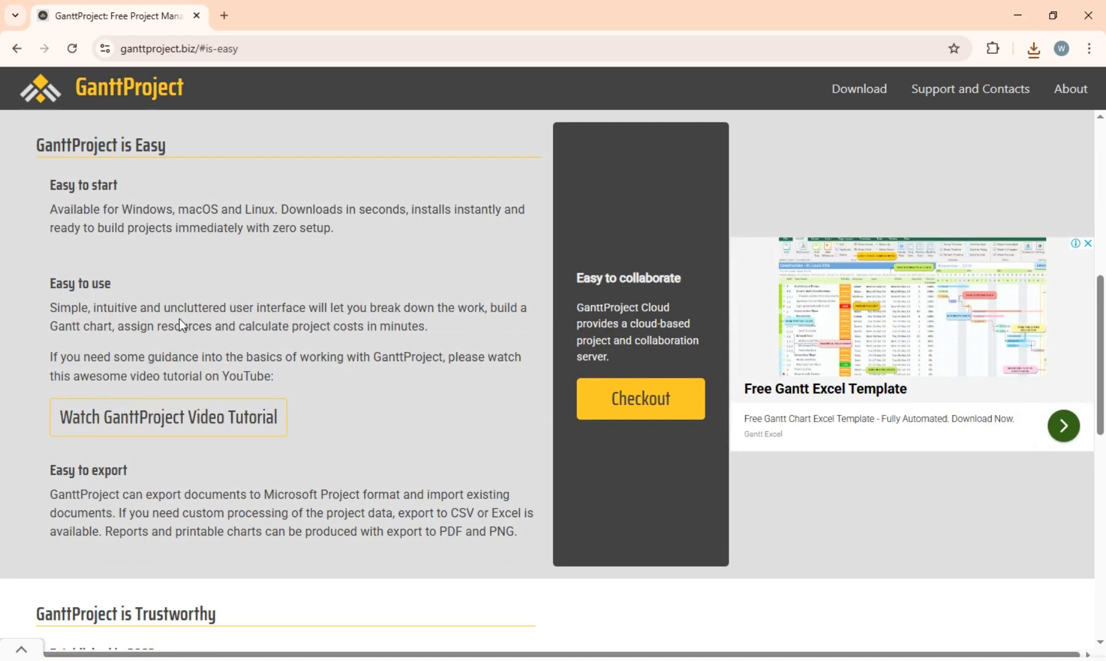
{"action": "scroll", "coordinate": [180, 319], "scroll_direction": "down", "scroll_amount": 2}
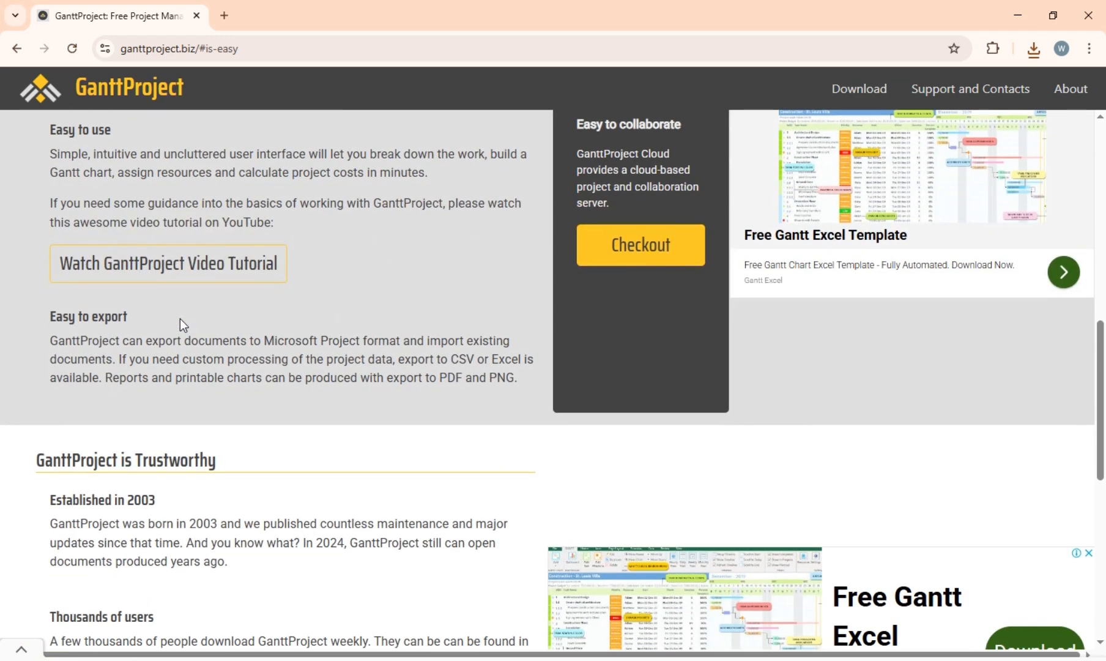
{"action": "scroll", "coordinate": [180, 318], "scroll_direction": "down", "scroll_amount": 3}
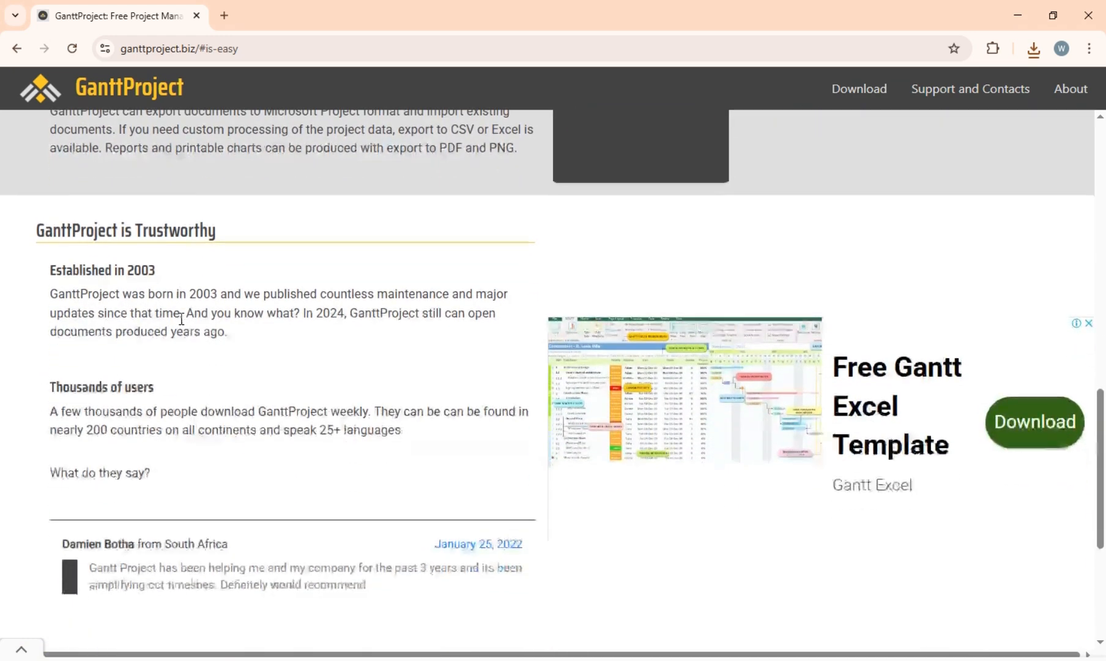
{"action": "scroll", "coordinate": [181, 319], "scroll_direction": "down", "scroll_amount": 4}
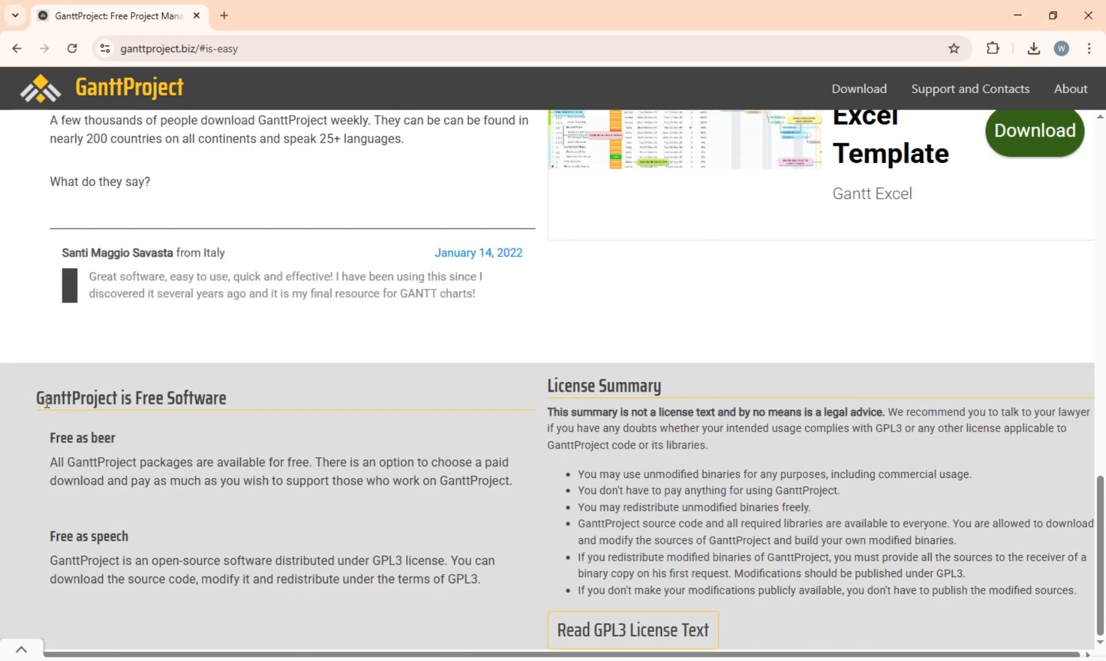
{"action": "left_click_drag", "start_coordinate": [37, 399], "coordinate": [361, 498]}
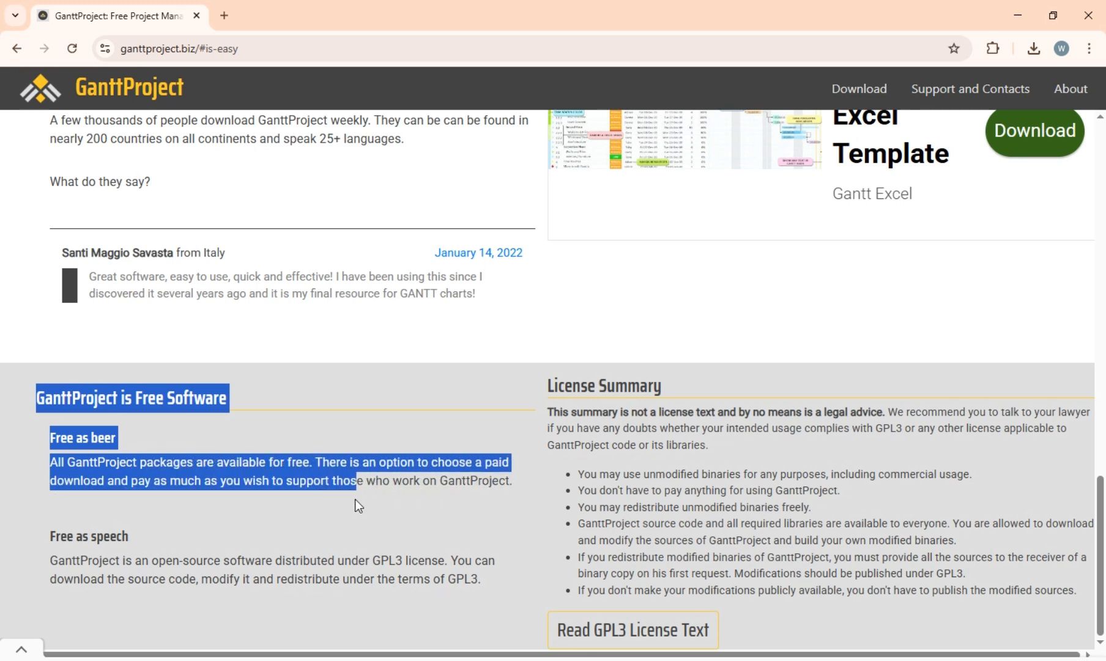
{"action": "left_click", "coordinate": [355, 498]}
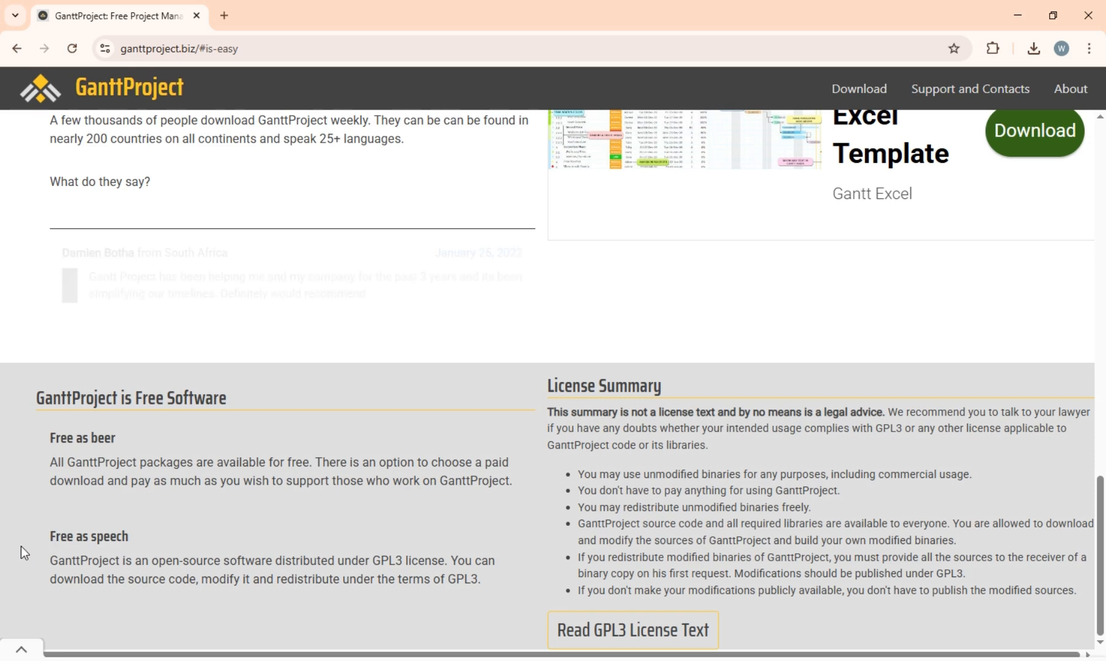
Step: Open the free download page for GanttProject 3.3 from the home page, dismissing the advertisement
{"action": "key", "text": "Home"}
{"action": "left_click", "coordinate": [661, 384]}
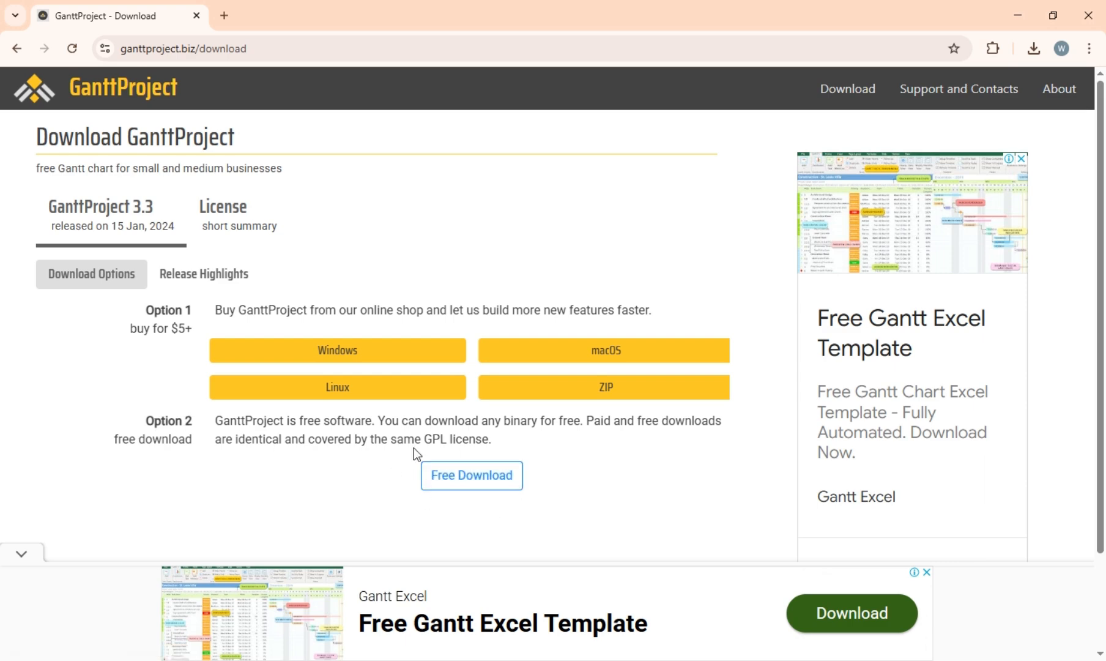
{"action": "left_click", "coordinate": [448, 483]}
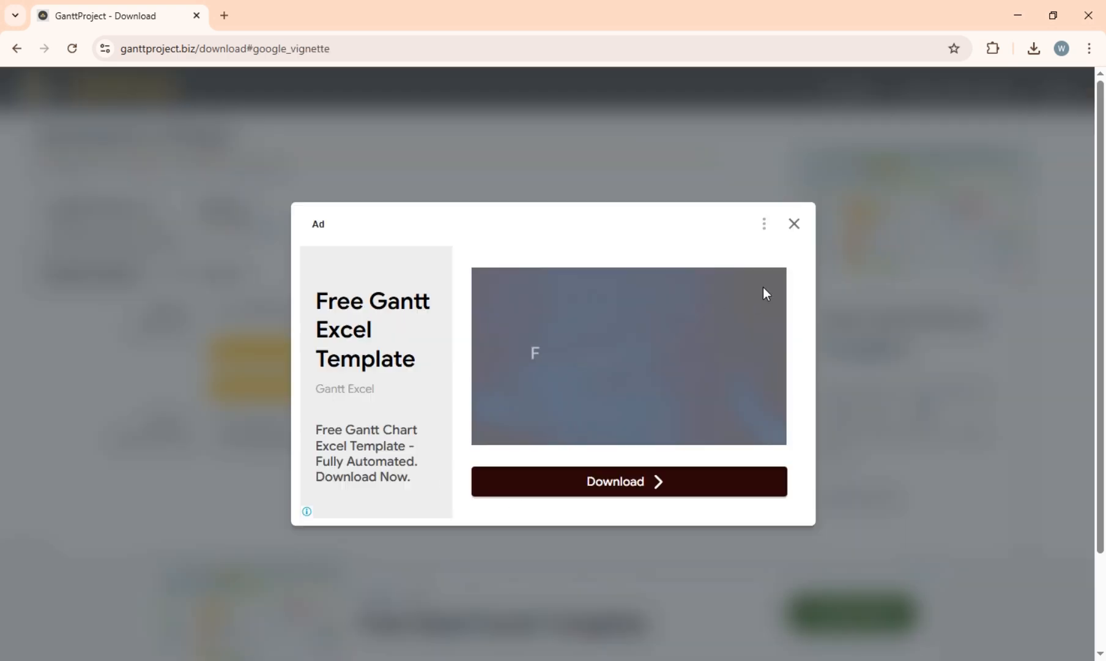
{"action": "left_click", "coordinate": [794, 226]}
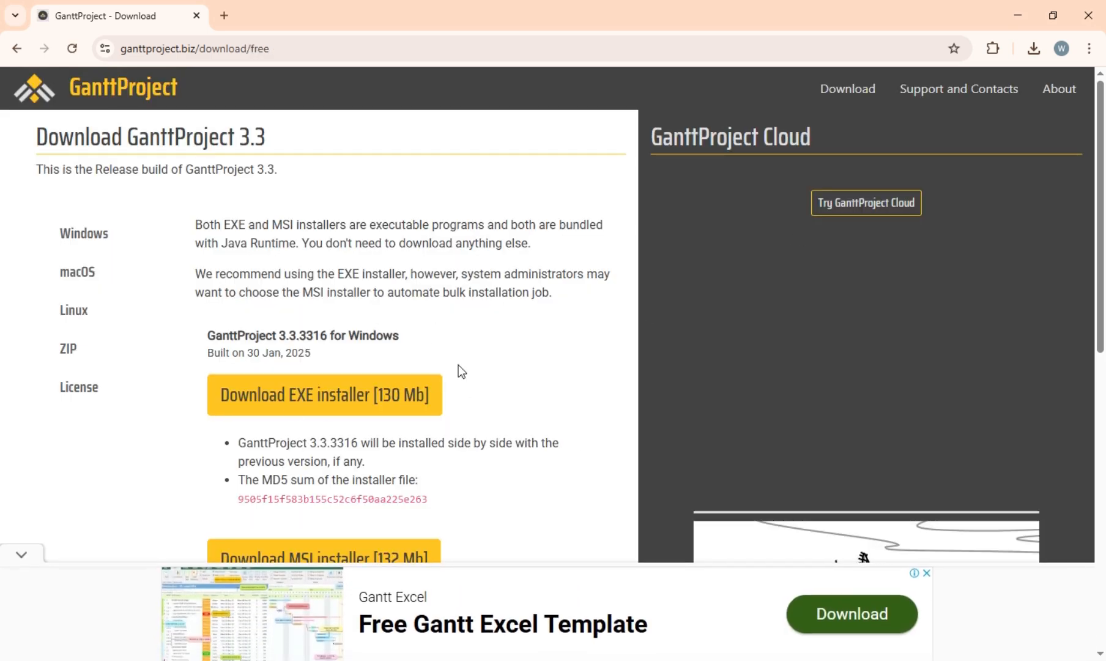
Step: Check the browser's recent download history and review the EXE and MSI installer options for Windows
{"action": "left_click", "coordinate": [1034, 48]}
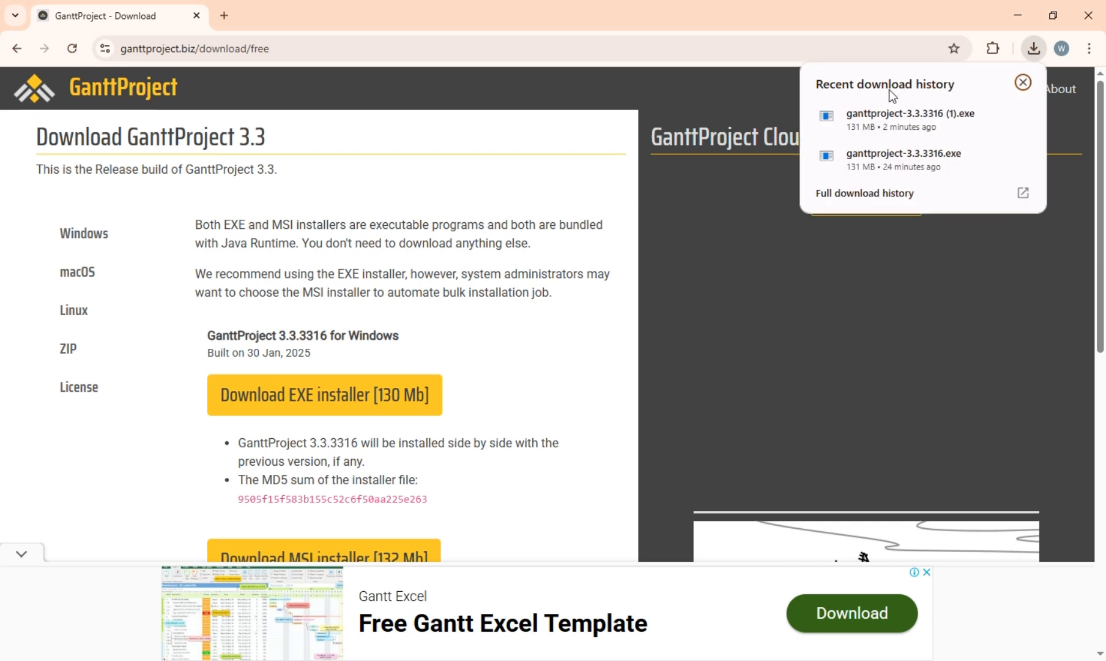
{"action": "left_click", "coordinate": [1034, 48]}
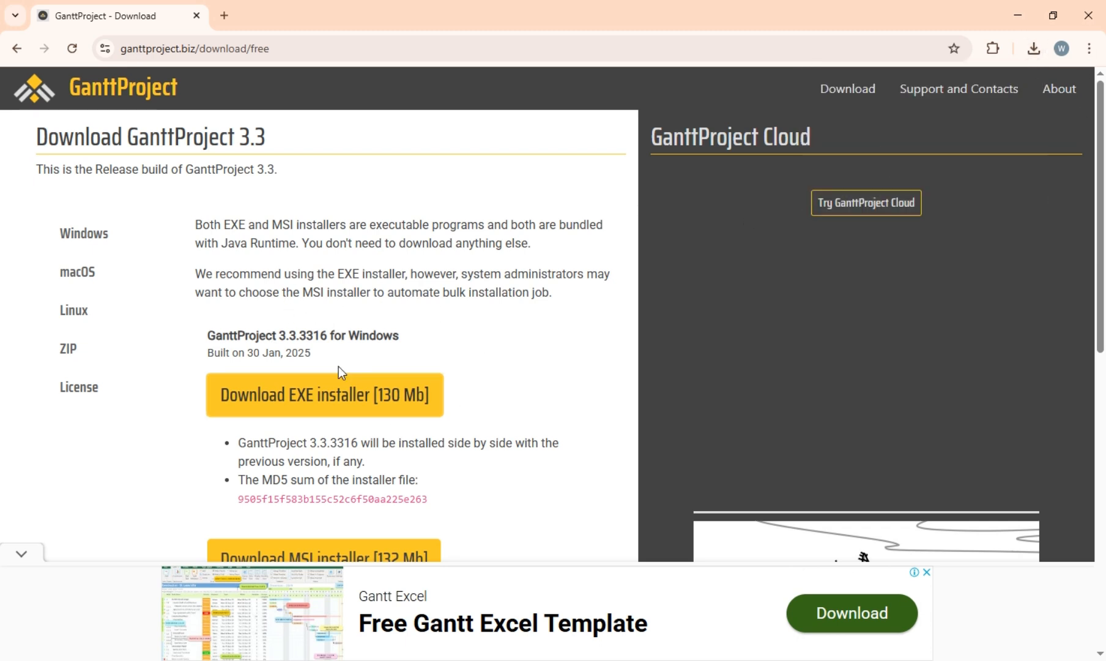
{"action": "scroll", "coordinate": [507, 341], "scroll_direction": "down", "scroll_amount": 2}
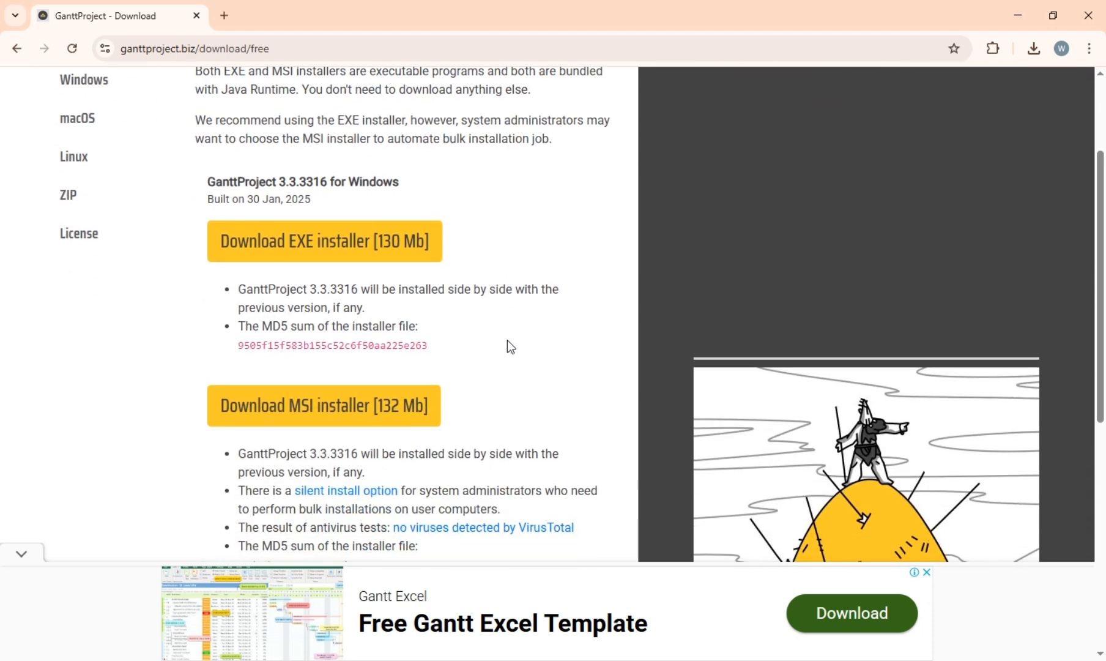
{"action": "scroll", "coordinate": [507, 343], "scroll_direction": "down", "scroll_amount": 1}
{"action": "scroll", "coordinate": [508, 343], "scroll_direction": "down", "scroll_amount": 3}
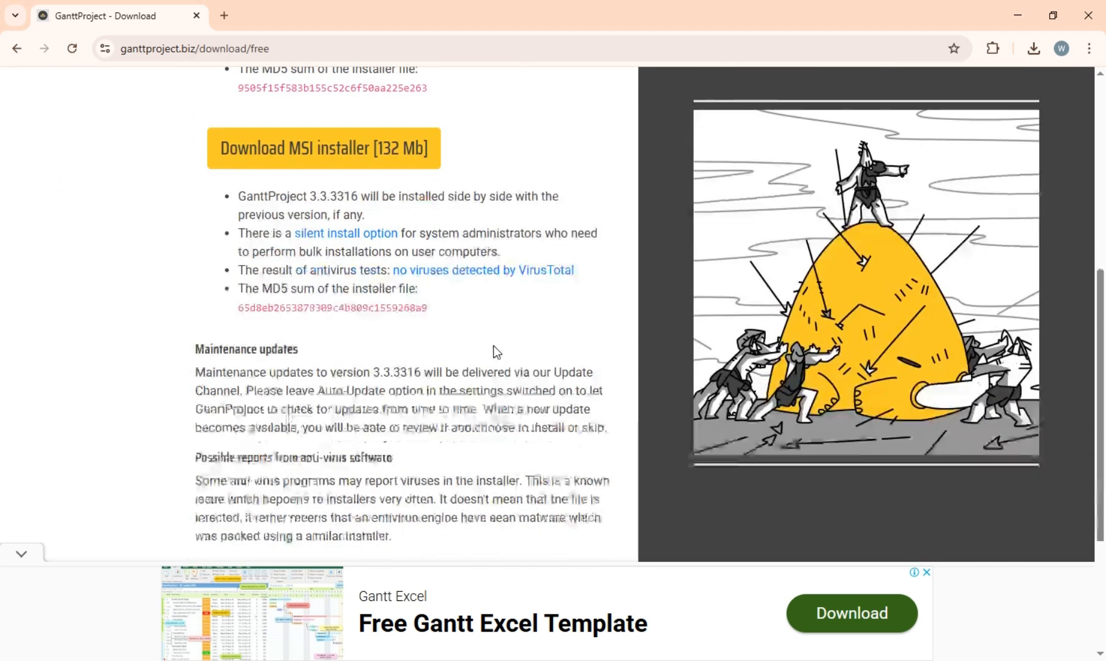
Step: Check for GanttProject among the computer's recently added programs
{"action": "key", "text": "super"}
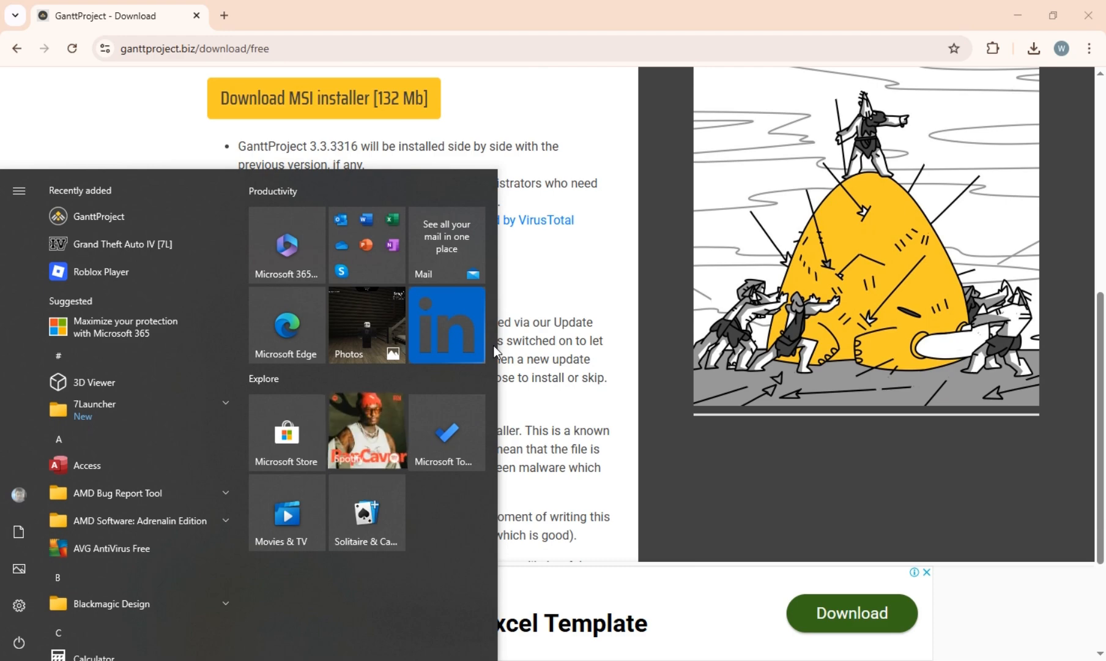
{"action": "left_click", "coordinate": [86, 214]}
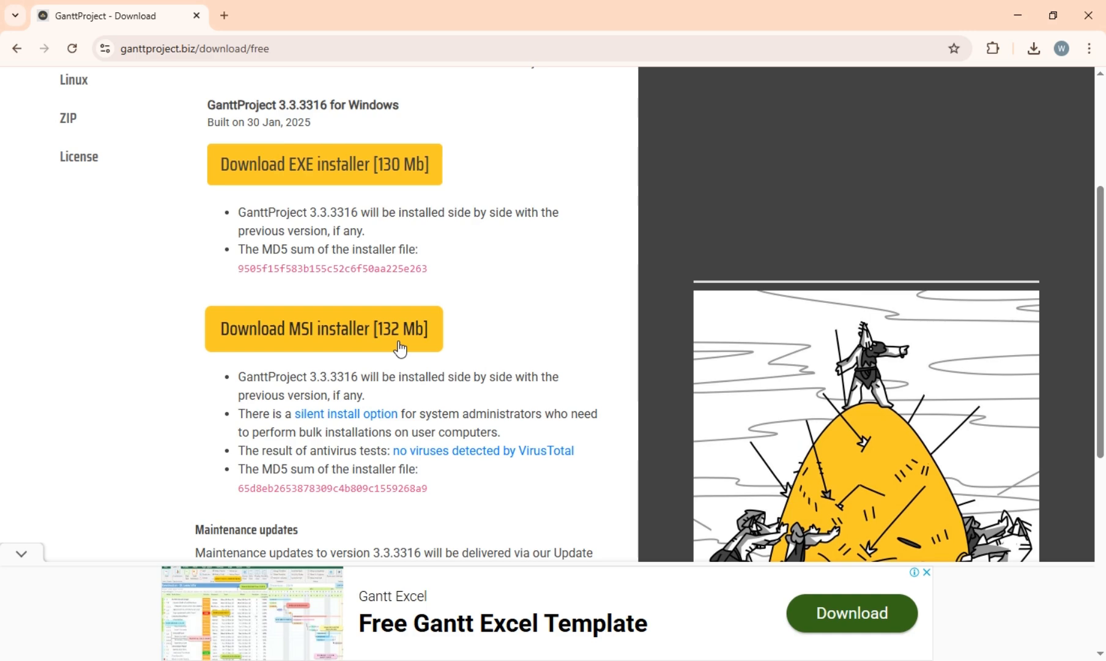
Step: Review the installer notes, maintenance updates and anti-virus information on the download page
{"action": "scroll", "coordinate": [398, 349], "scroll_direction": "up", "scroll_amount": 2}
{"action": "scroll", "coordinate": [398, 346], "scroll_direction": "down", "scroll_amount": 5}
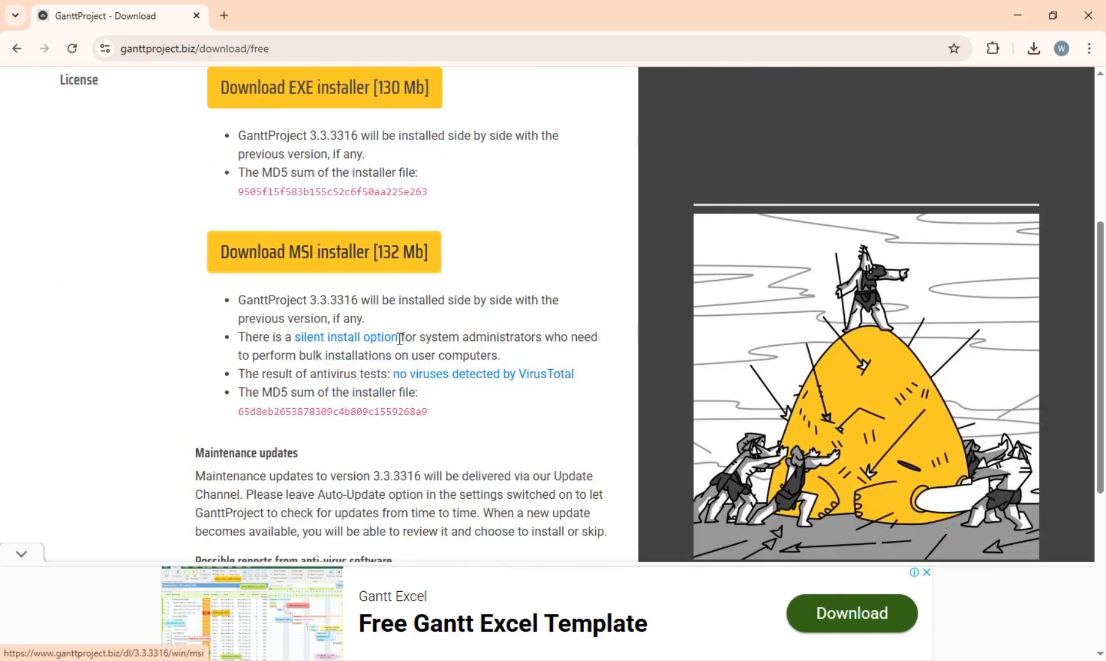
{"action": "scroll", "coordinate": [399, 338], "scroll_direction": "down", "scroll_amount": 3}
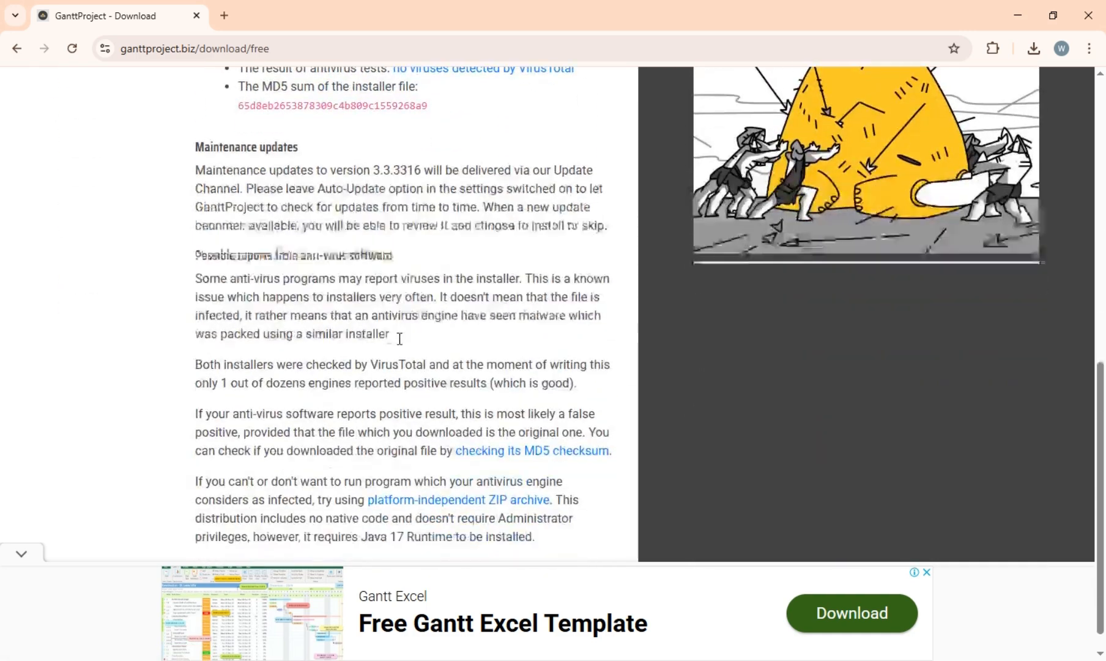
{"action": "scroll", "coordinate": [400, 339], "scroll_direction": "up", "scroll_amount": 10}
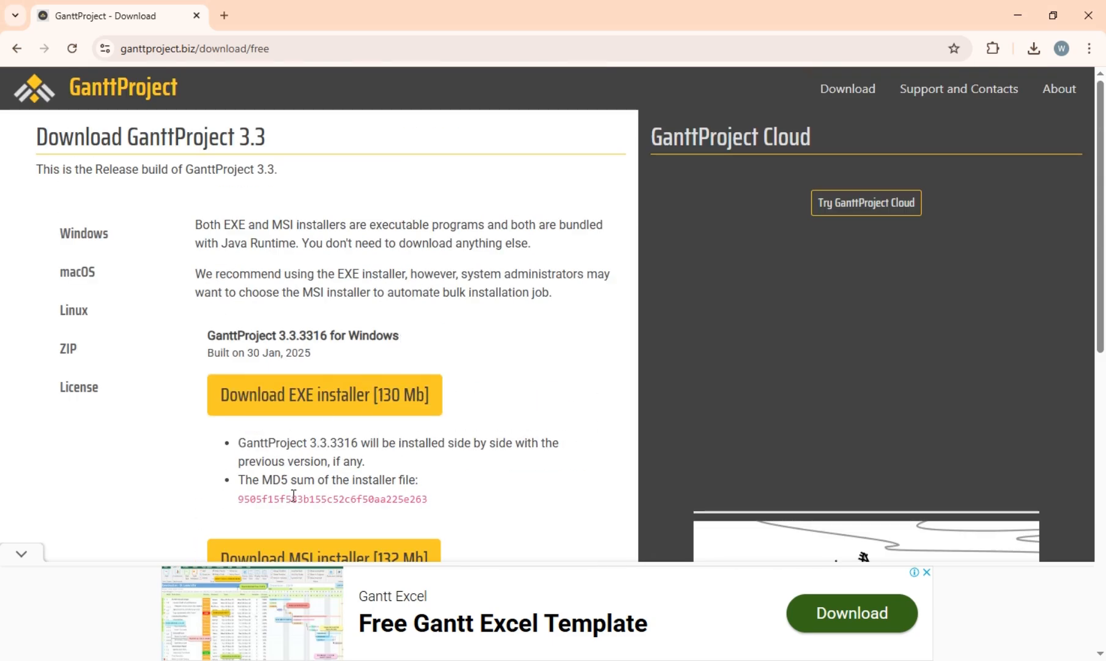
Step: Open the GanttProject Cloud site and review its collaboration features and cloud storage information
{"action": "left_click", "coordinate": [847, 207]}
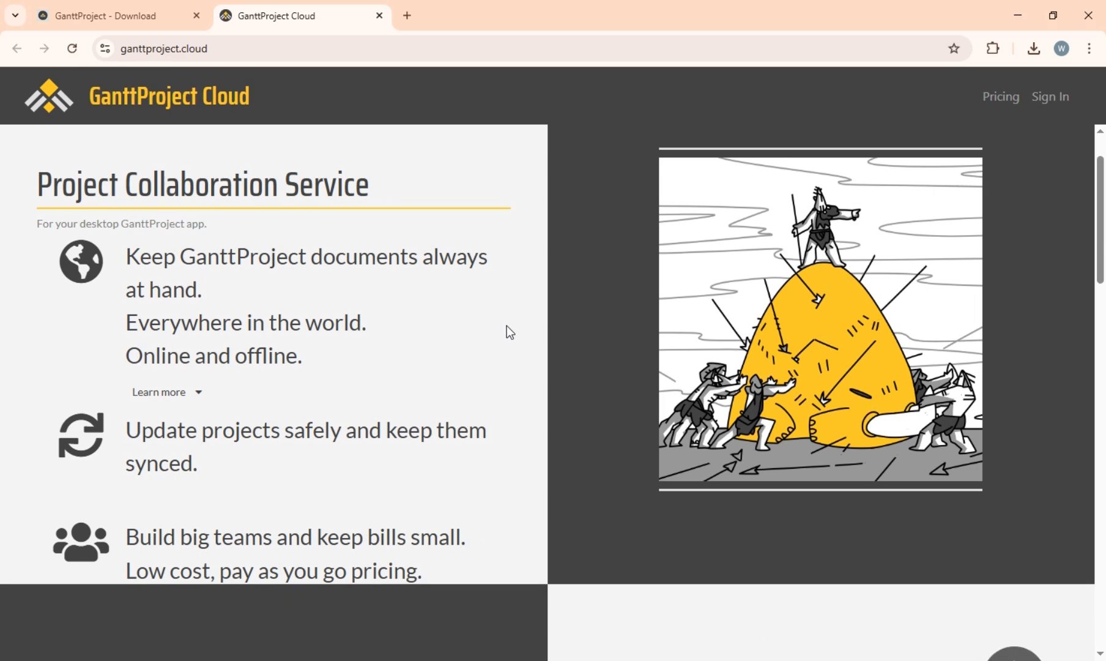
{"action": "scroll", "coordinate": [437, 375], "scroll_direction": "down", "scroll_amount": 1}
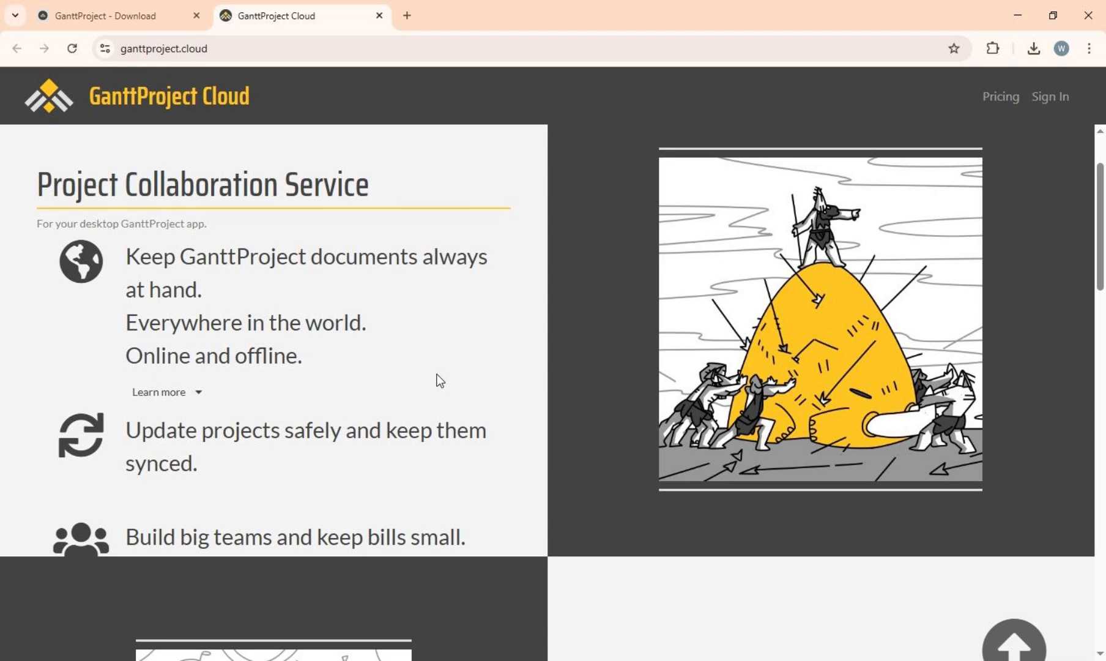
{"action": "scroll", "coordinate": [437, 375], "scroll_direction": "down", "scroll_amount": 2}
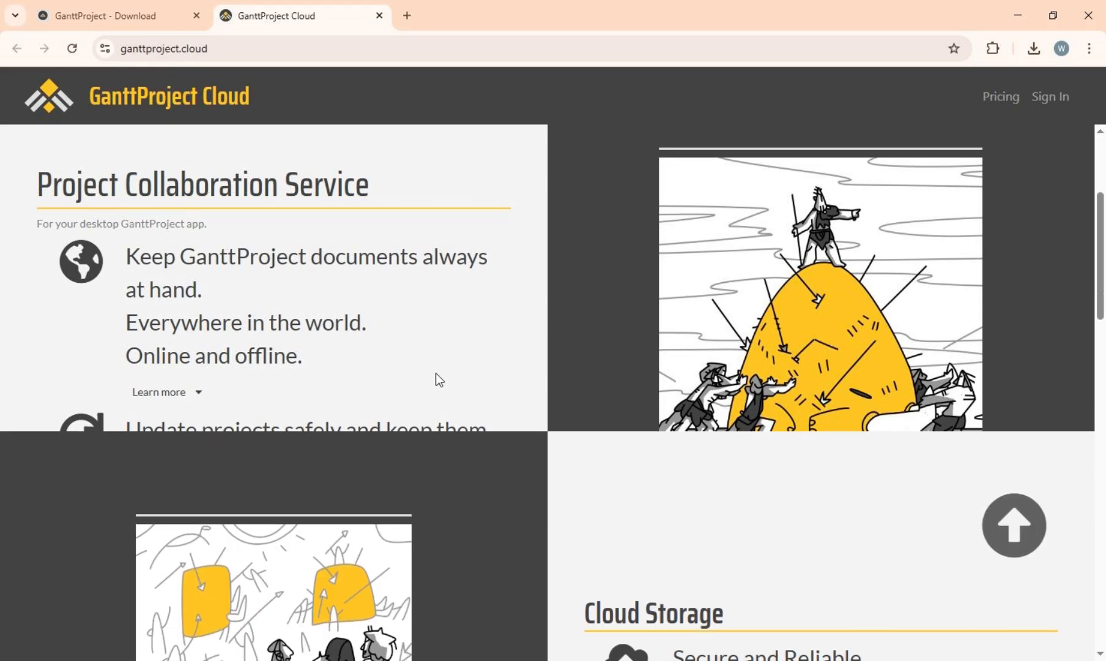
{"action": "scroll", "coordinate": [435, 373], "scroll_direction": "down", "scroll_amount": 5}
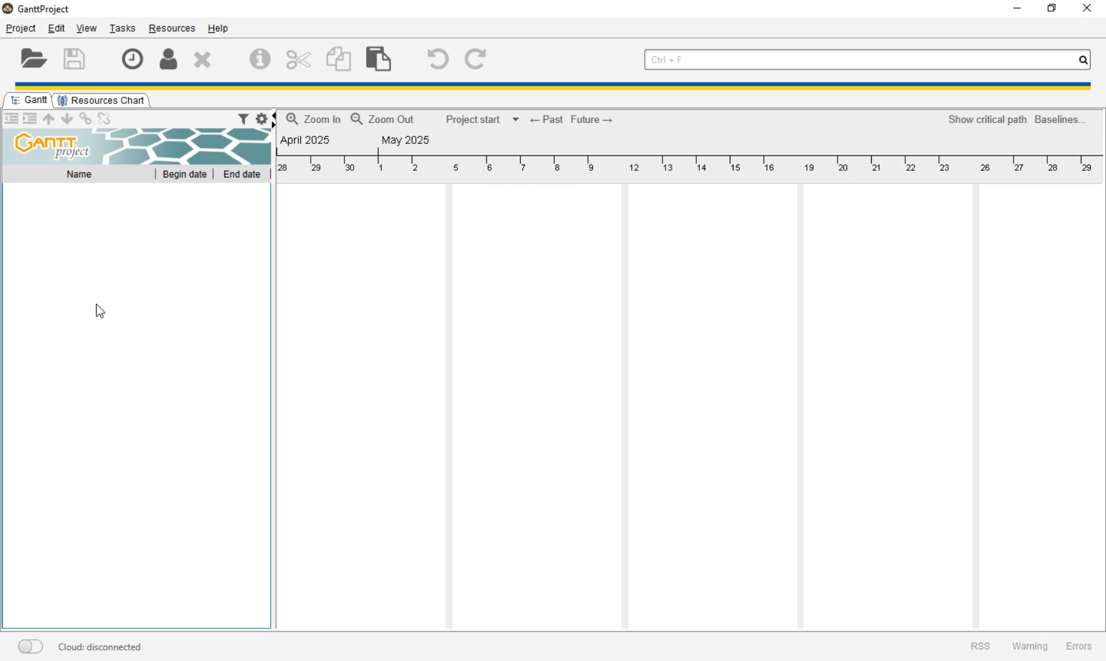
Step: Switch to the GanttProject desktop app and create a new task named task_test
{"action": "right_click", "coordinate": [128, 330]}
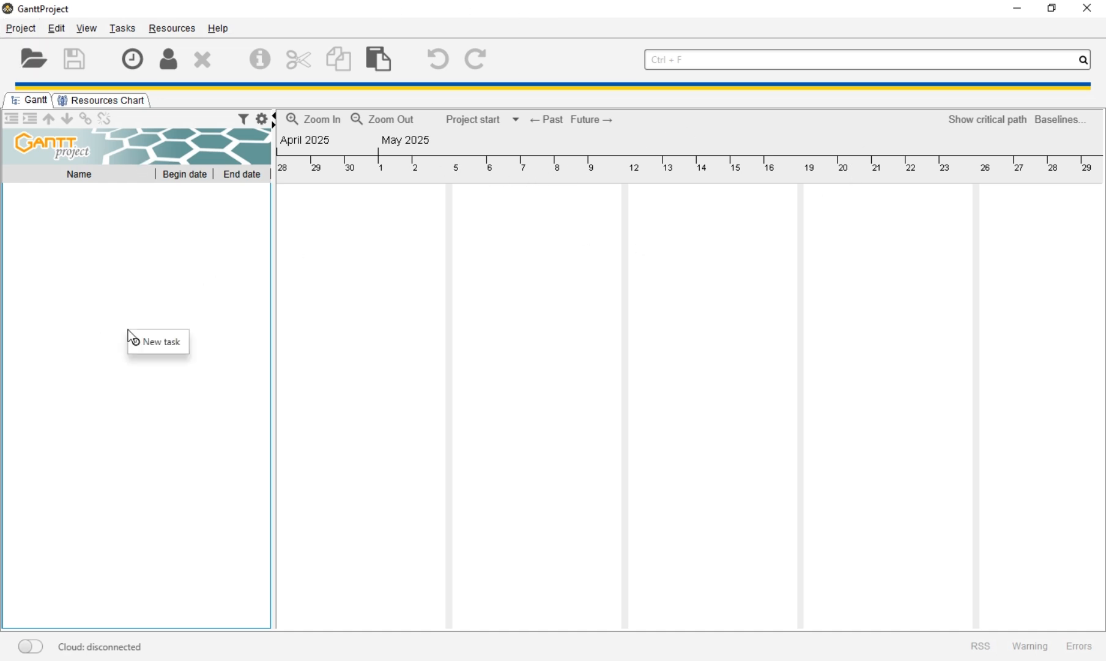
{"action": "left_click", "coordinate": [161, 345]}
{"action": "left_click", "coordinate": [90, 196]}
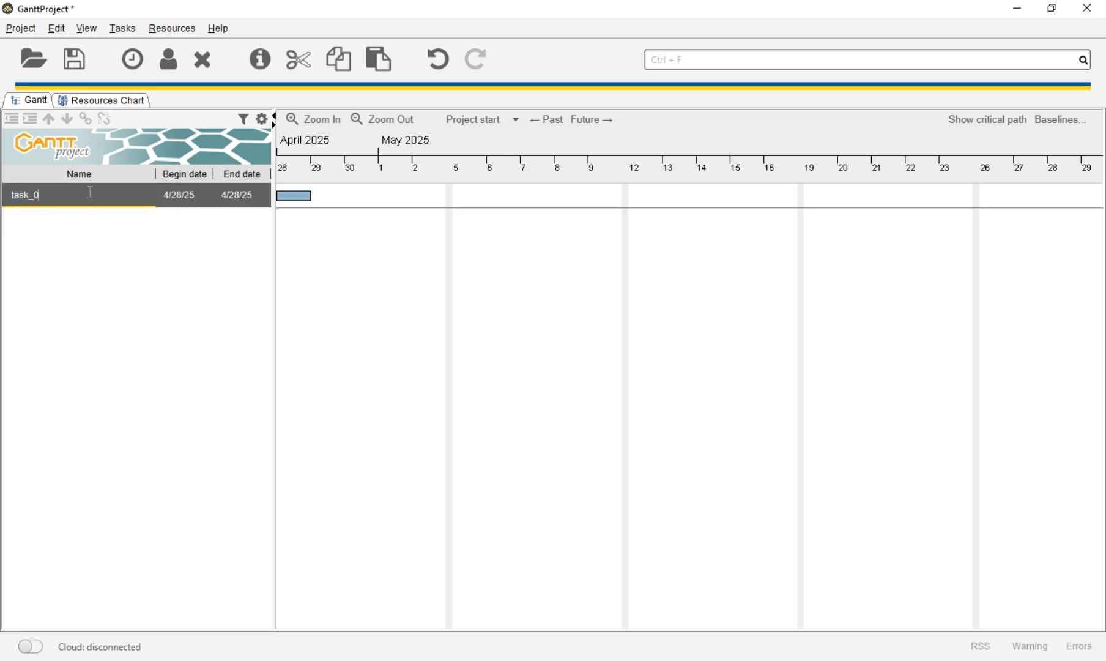
{"action": "type", "text": "test"}
{"action": "key", "text": "Return"}
Step: Check the general properties of task_test from its bar in the chart and close them
{"action": "left_click_drag", "start_coordinate": [52, 193], "coordinate": [306, 252]}
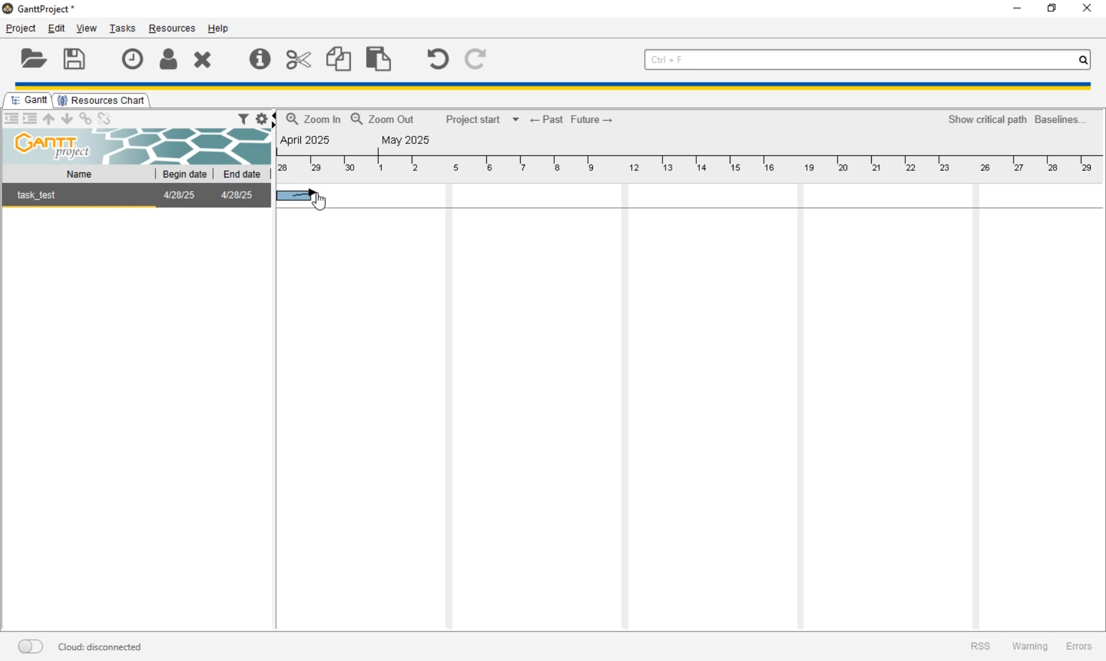
{"action": "left_click_drag", "start_coordinate": [304, 197], "coordinate": [310, 195]}
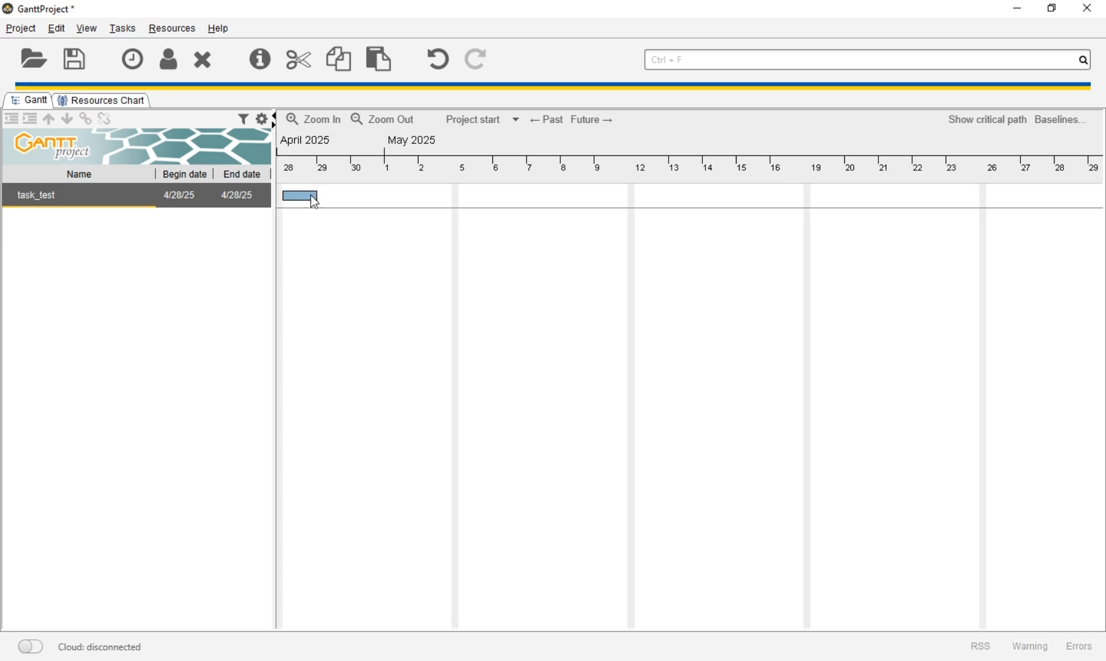
{"action": "double_click", "coordinate": [310, 194]}
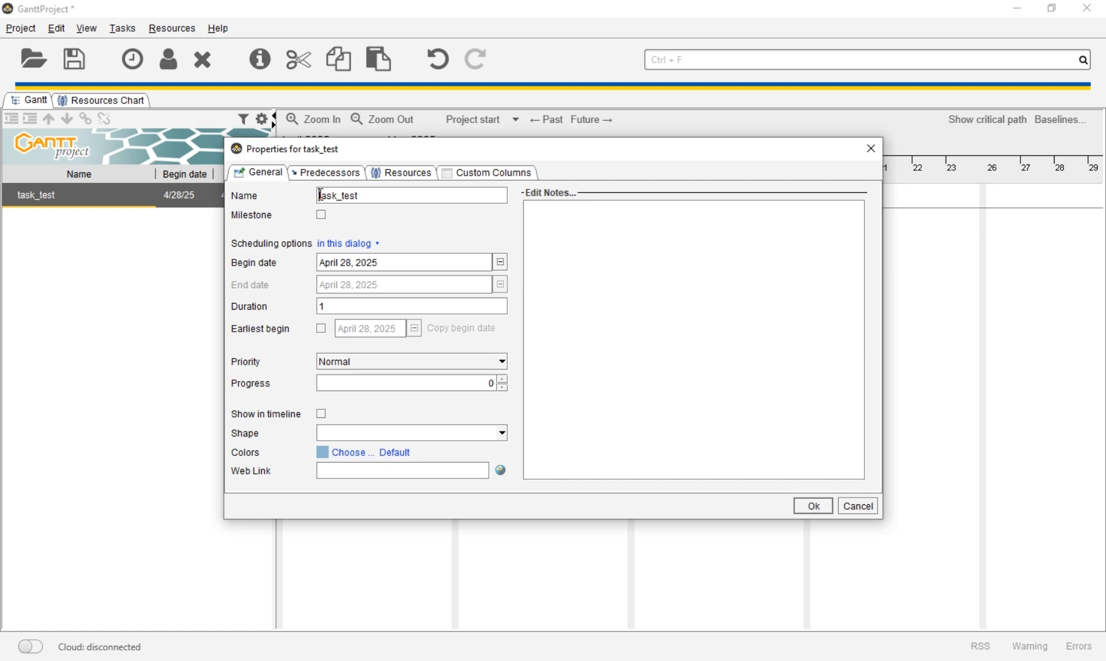
{"action": "left_click", "coordinate": [803, 501]}
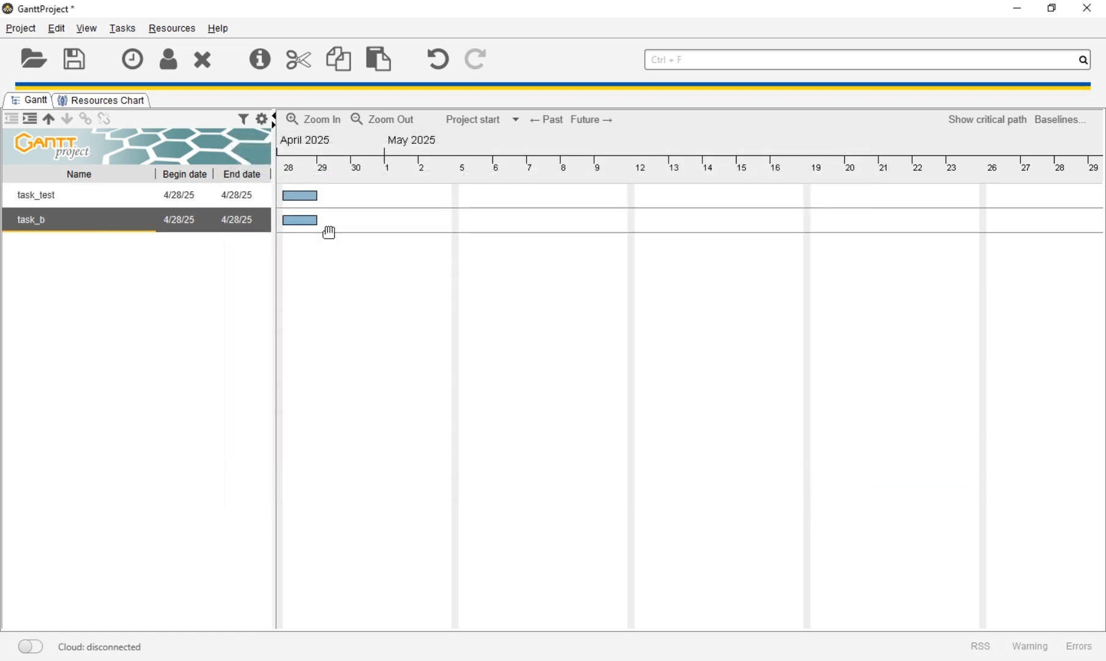
Step: Add a second task named task_b and make it depend on task_test
{"action": "left_click_drag", "start_coordinate": [308, 213], "coordinate": [303, 218]}
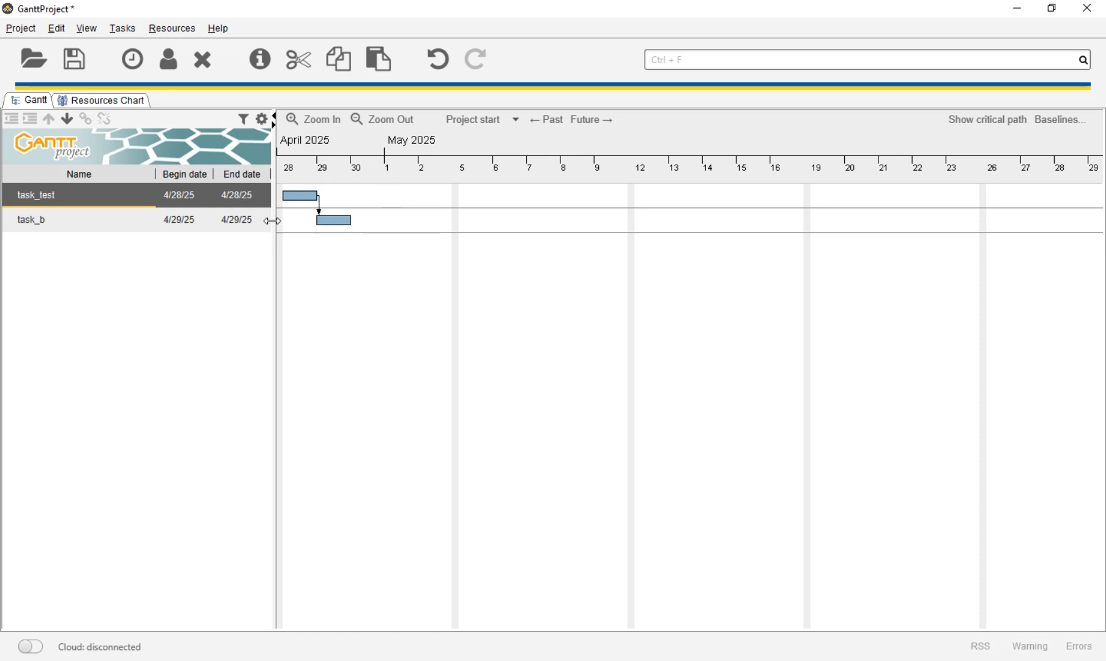
Step: Rename task_test as task_a in its task properties
{"action": "double_click", "coordinate": [49, 201]}
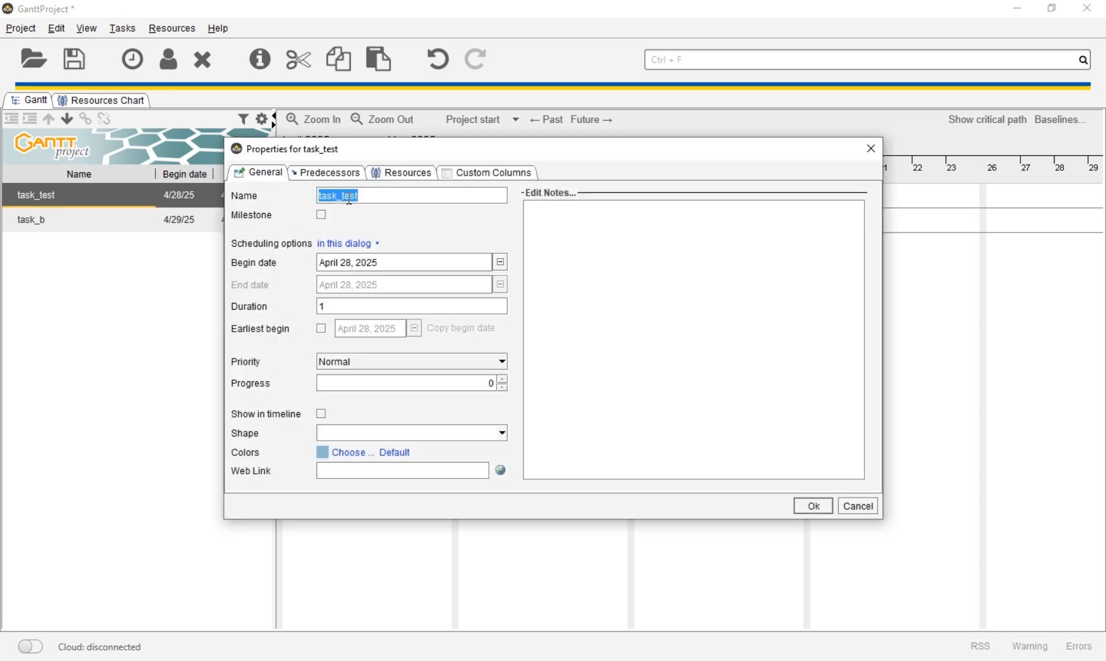
{"action": "left_click", "coordinate": [383, 195]}
{"action": "key", "text": "BackSpace"}
{"action": "key", "text": "BackSpace"}
{"action": "key", "text": "BackSpace"}
{"action": "key", "text": "BackSpace"}
{"action": "type", "text": "a"}
{"action": "key", "text": "Return"}
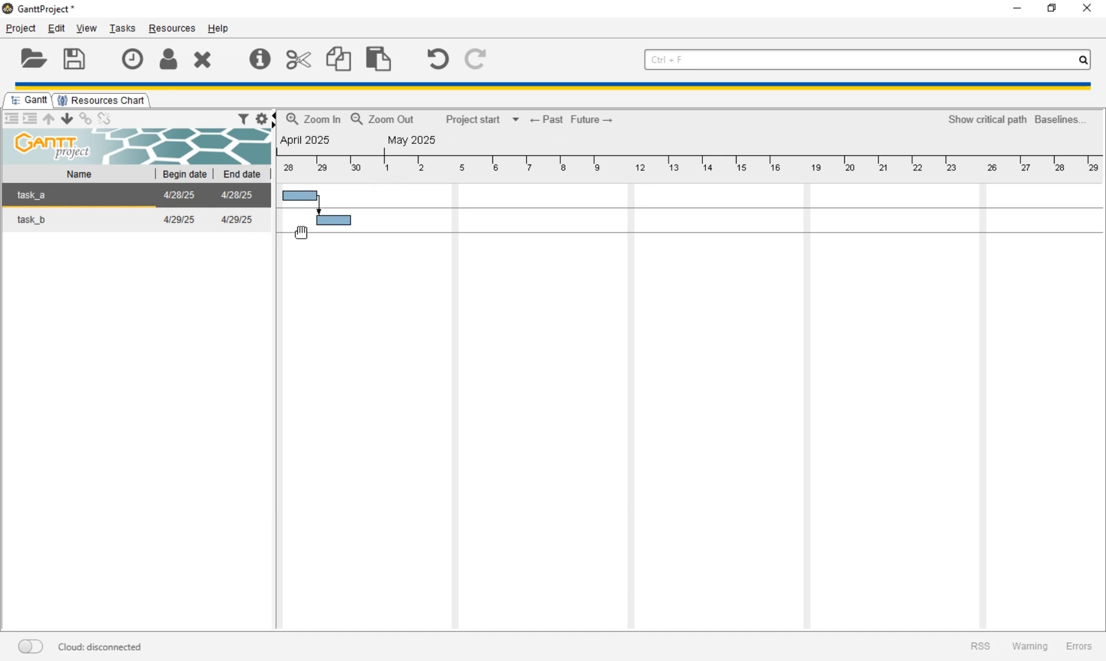
{"action": "left_click", "coordinate": [335, 225]}
{"action": "left_click_drag", "start_coordinate": [334, 225], "coordinate": [402, 205]}
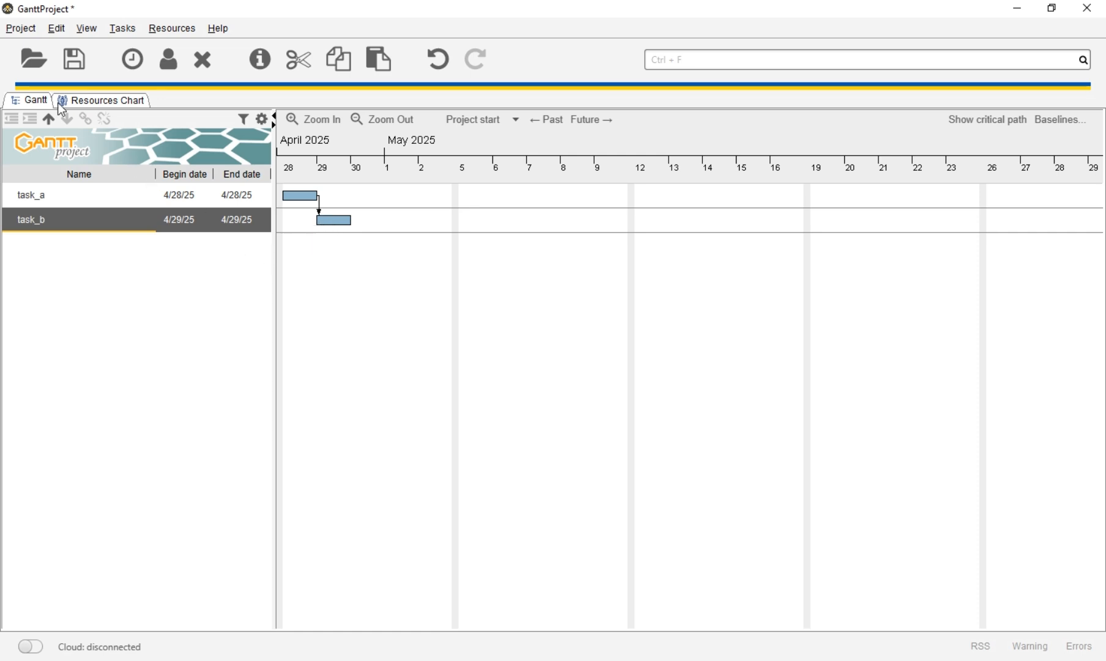
Step: Start a new project and save the current one first to this computer as Untitled Project 1.gan
{"action": "left_click", "coordinate": [16, 30]}
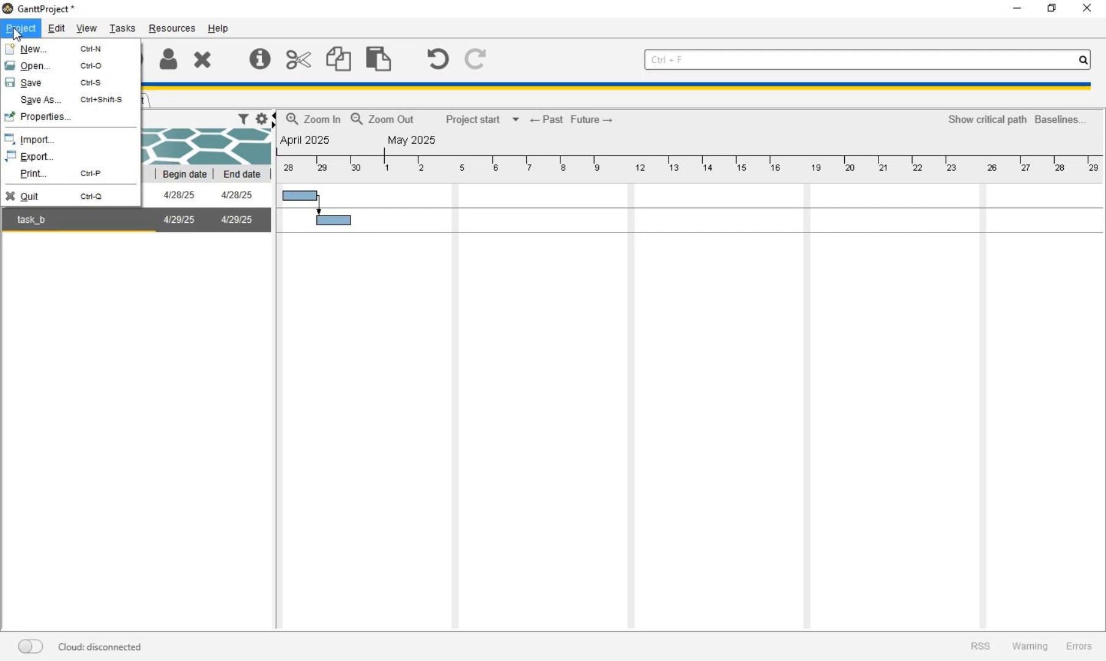
{"action": "left_click", "coordinate": [24, 50]}
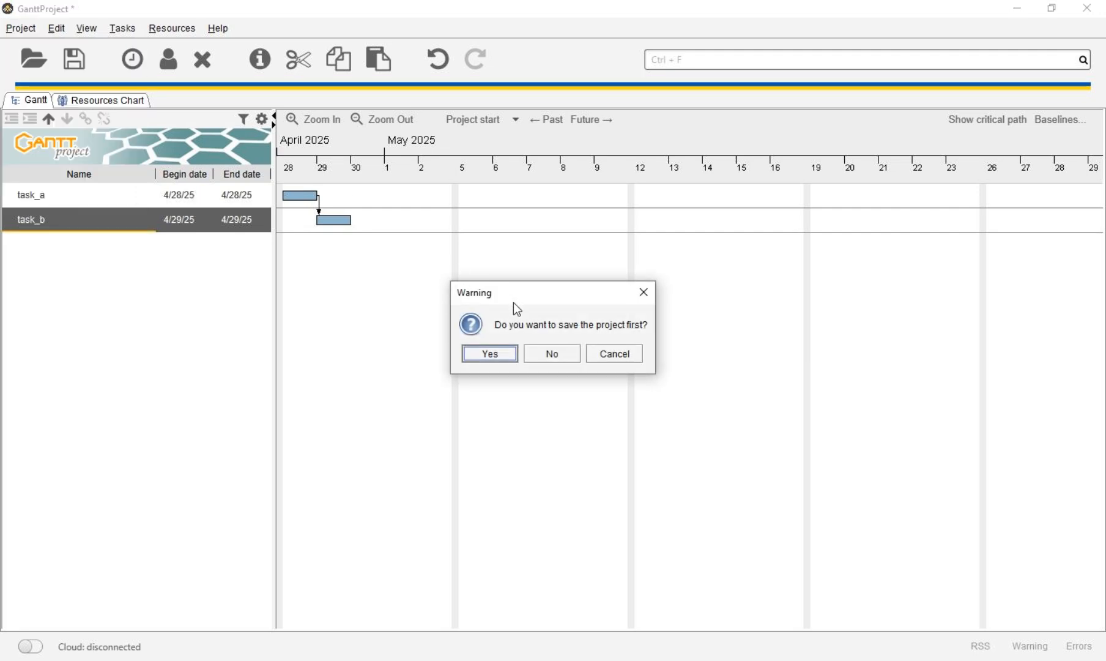
{"action": "left_click", "coordinate": [490, 354]}
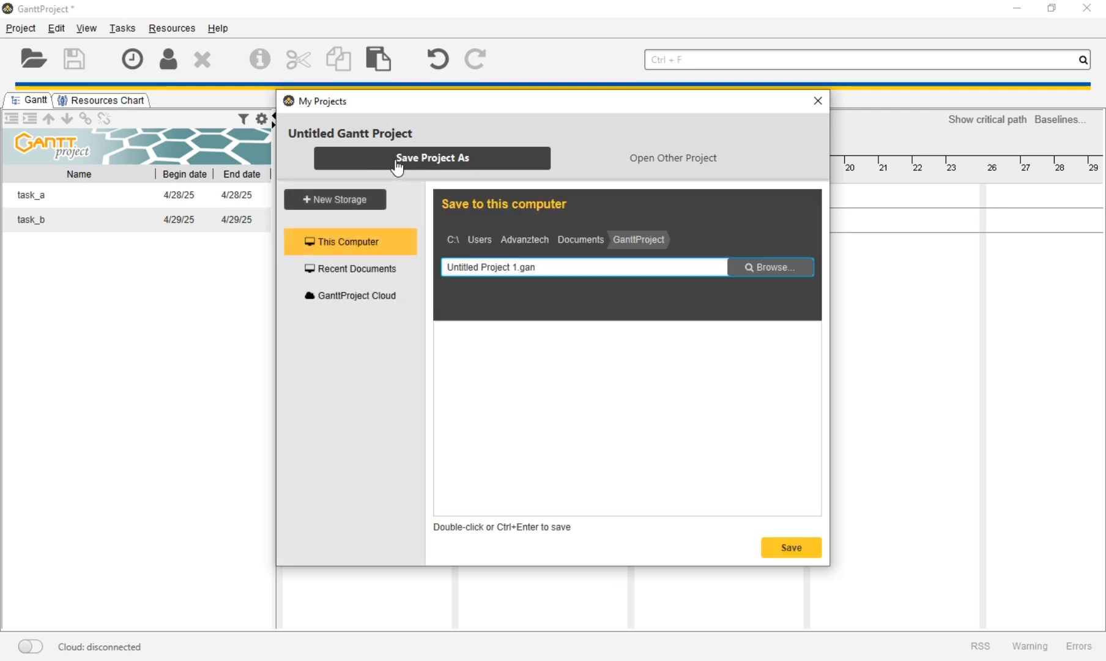
{"action": "left_click", "coordinate": [777, 547]}
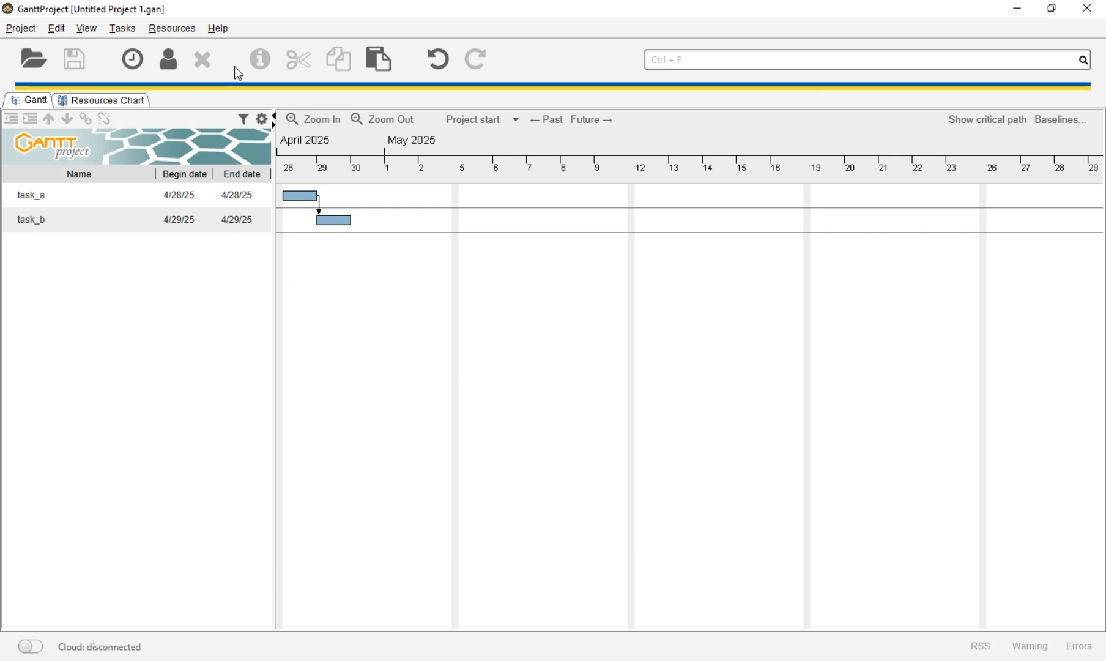
Step: Compare the Resources Chart with the Gantt view, ending on the Resources Chart
{"action": "left_click", "coordinate": [129, 100]}
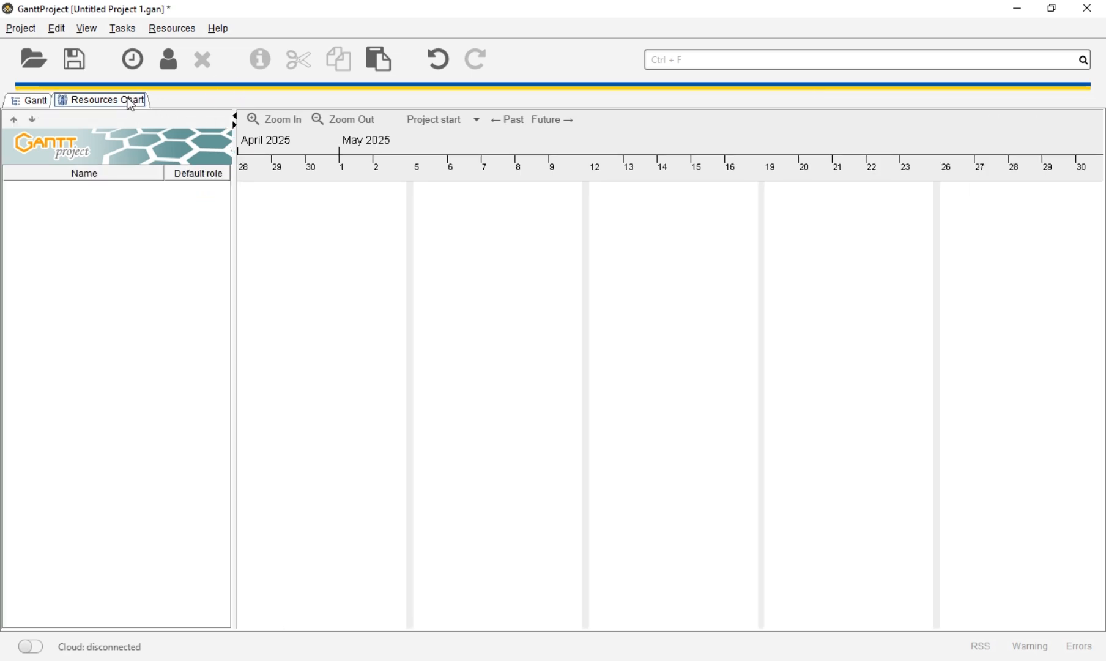
{"action": "left_click", "coordinate": [27, 104]}
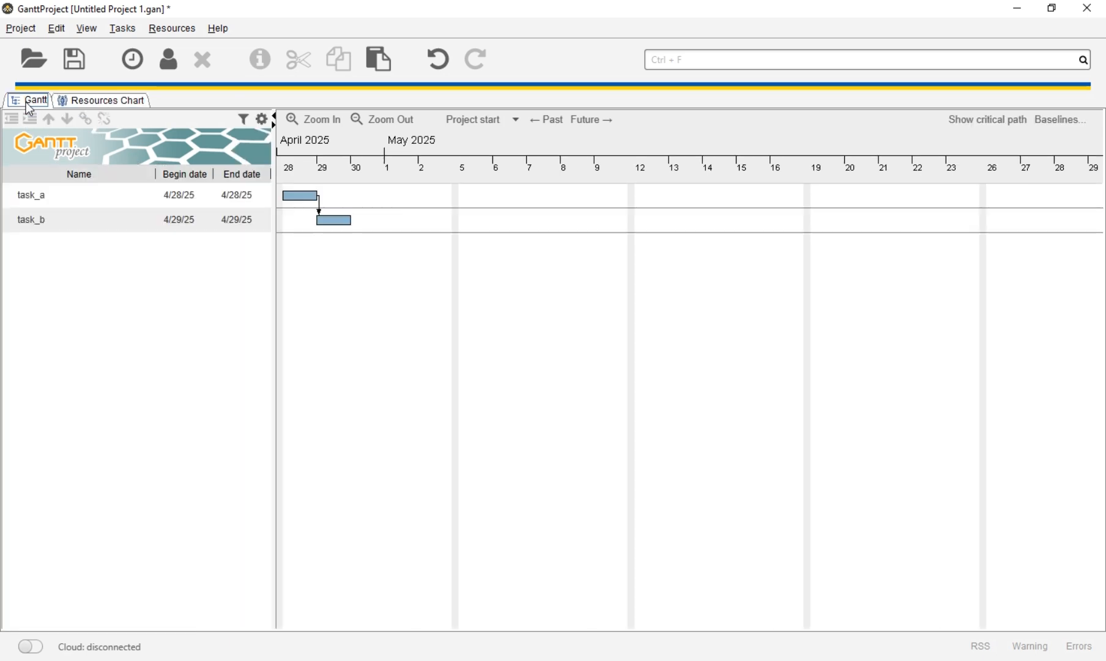
{"action": "left_click", "coordinate": [90, 101]}
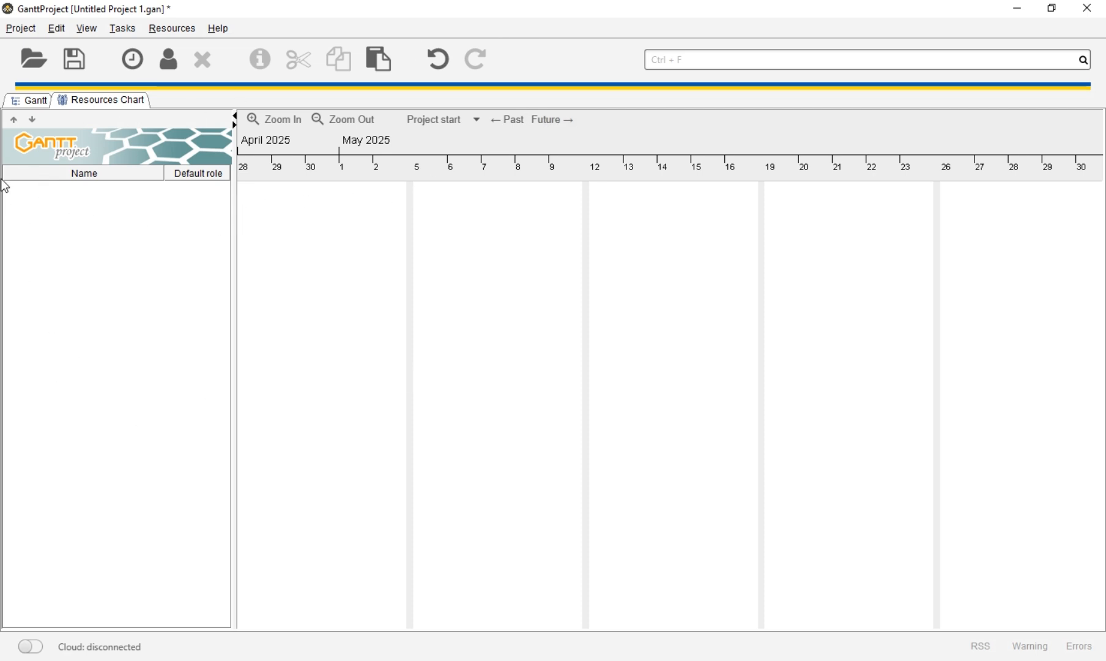
{"action": "left_click", "coordinate": [91, 101]}
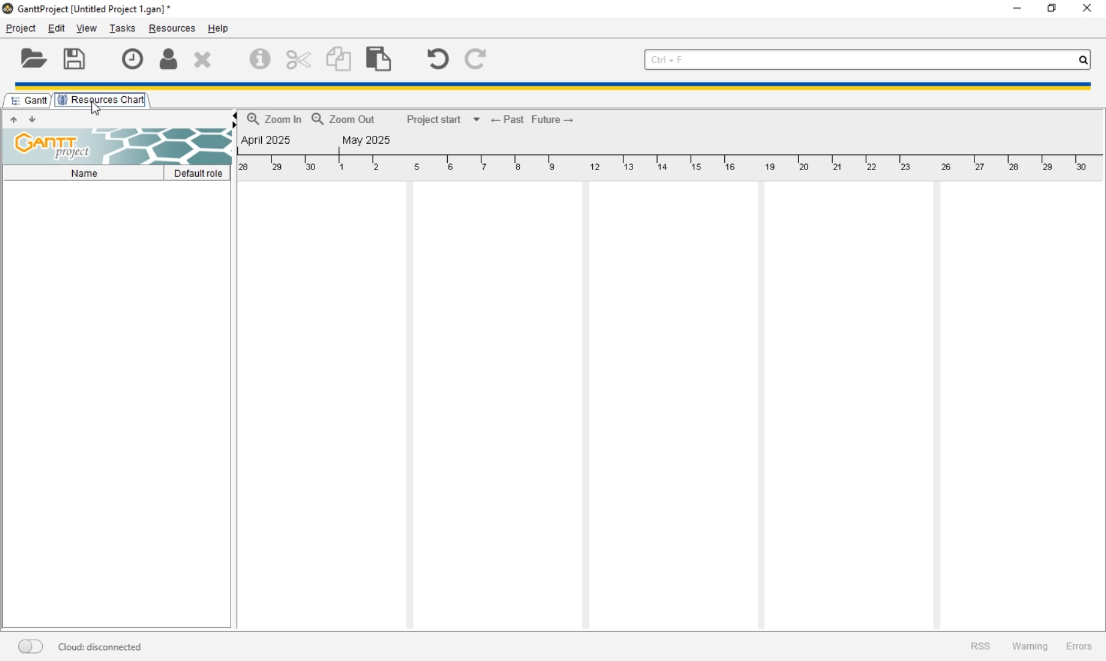
Step: Examine the new resource form's general details and days off settings without adding a resource
{"action": "right_click", "coordinate": [84, 258]}
{"action": "left_click", "coordinate": [120, 277]}
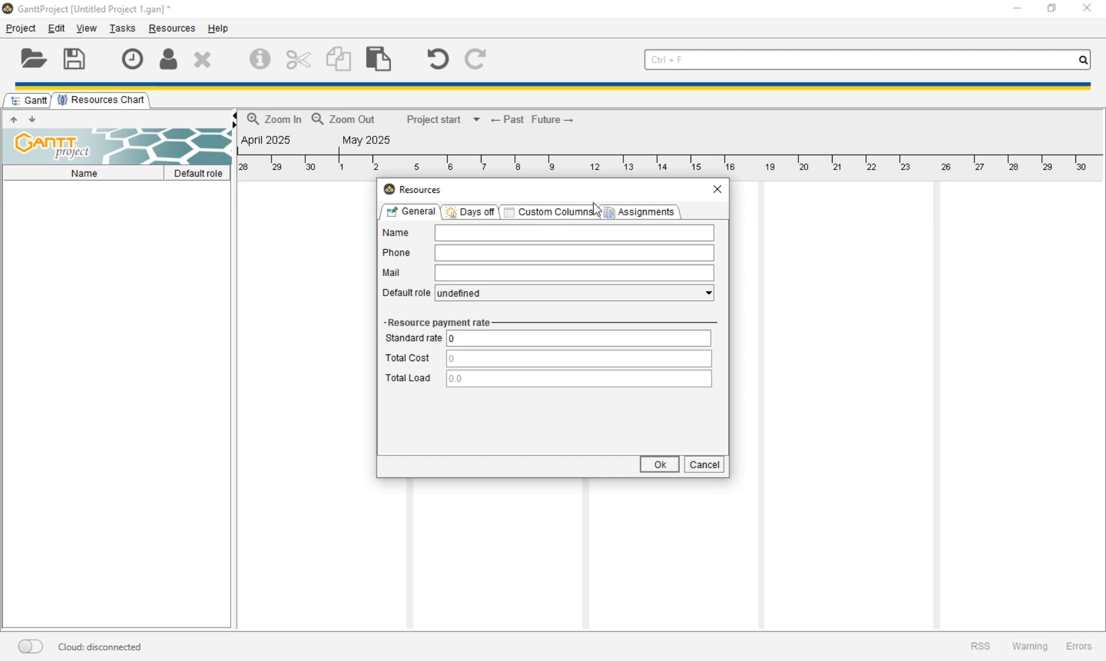
{"action": "left_click", "coordinate": [716, 191]}
{"action": "left_click", "coordinate": [168, 59]}
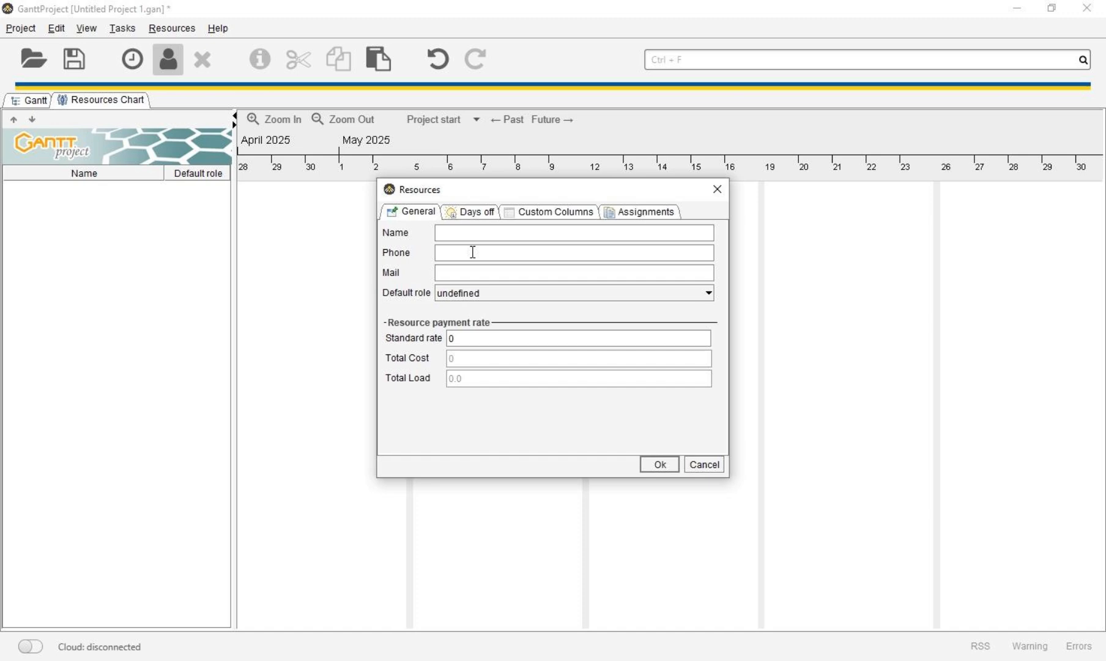
{"action": "left_click", "coordinate": [466, 215]}
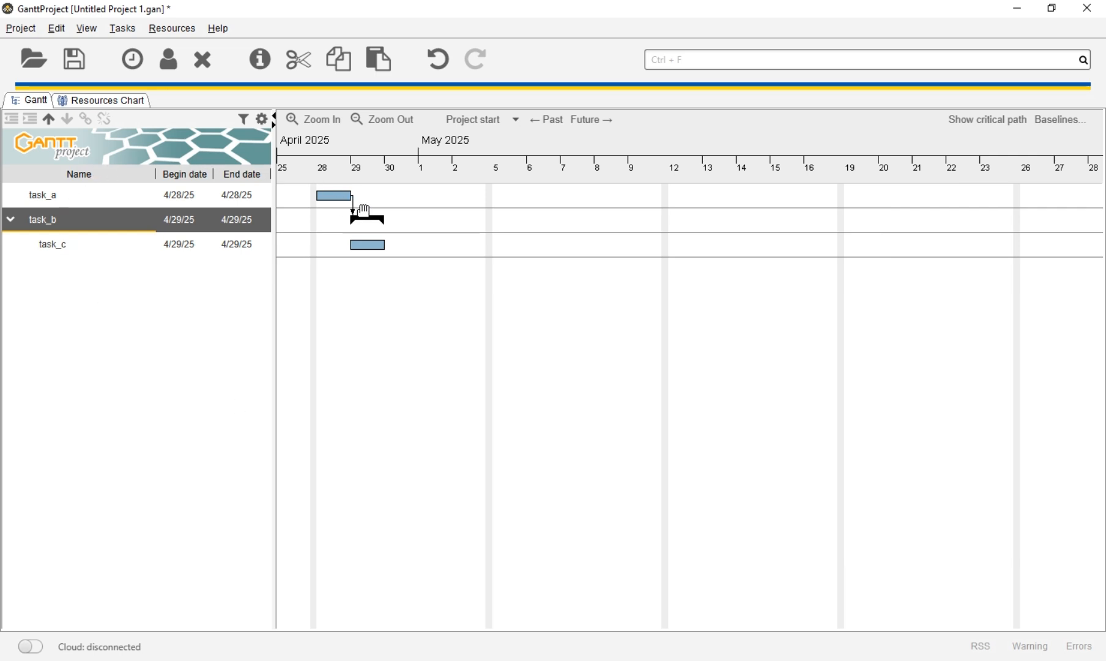
Step: Turn task_c into a milestone and add the note "finishing something" to it
{"action": "double_click", "coordinate": [363, 252]}
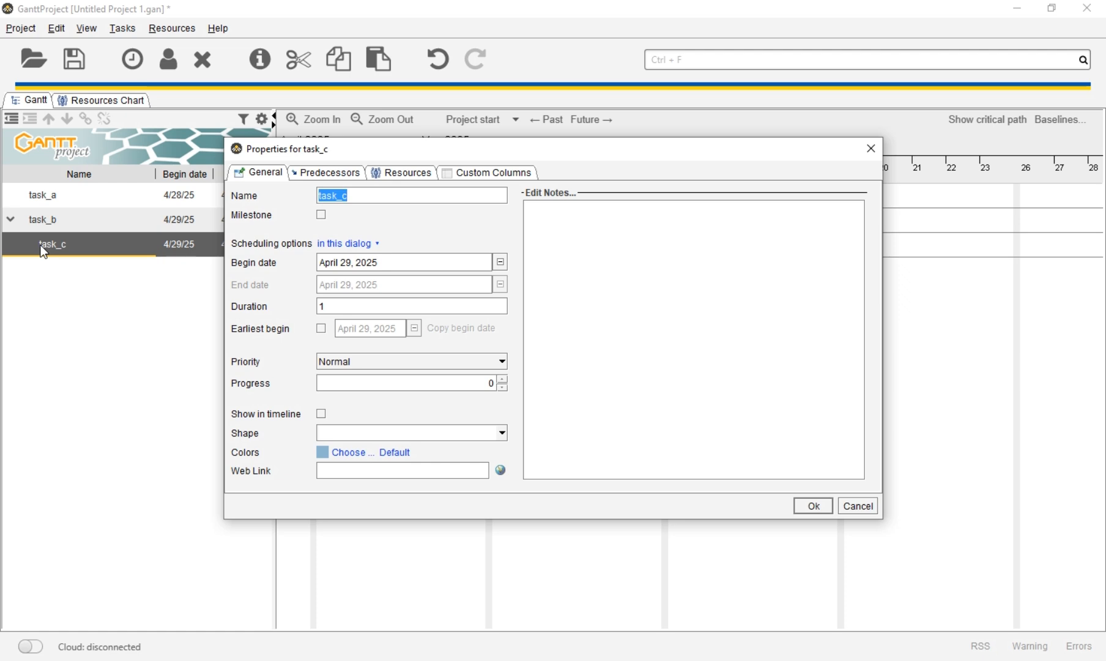
{"action": "left_click", "coordinate": [320, 215]}
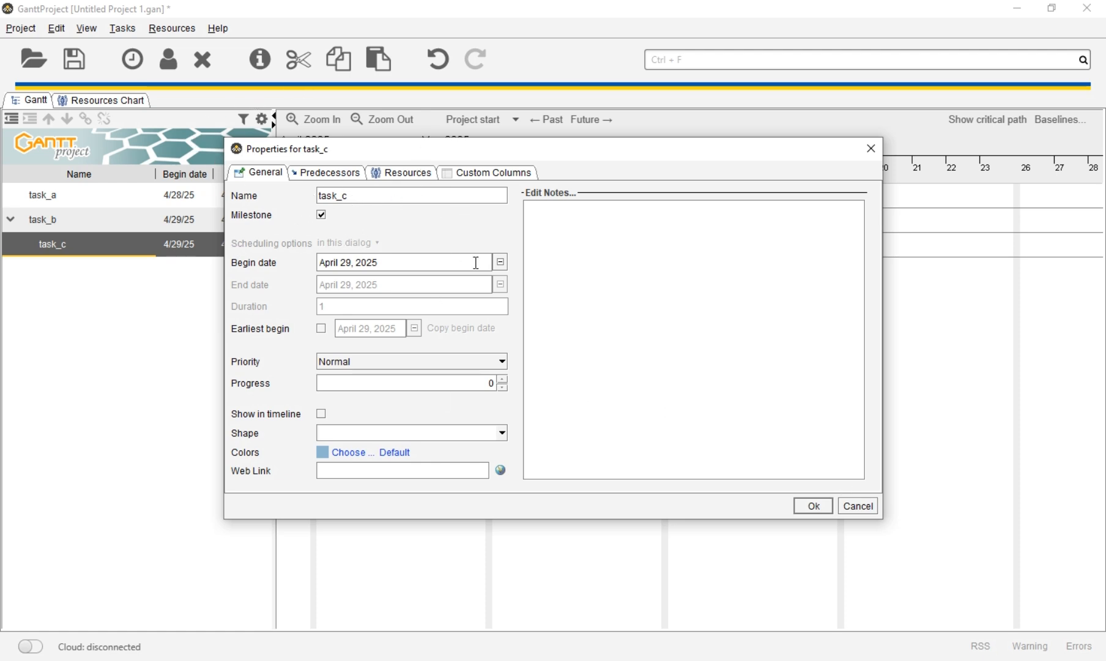
{"action": "left_click", "coordinate": [583, 215]}
{"action": "type", "text": "finishing something"}
{"action": "key", "text": "Return"}
{"action": "left_click", "coordinate": [814, 505]}
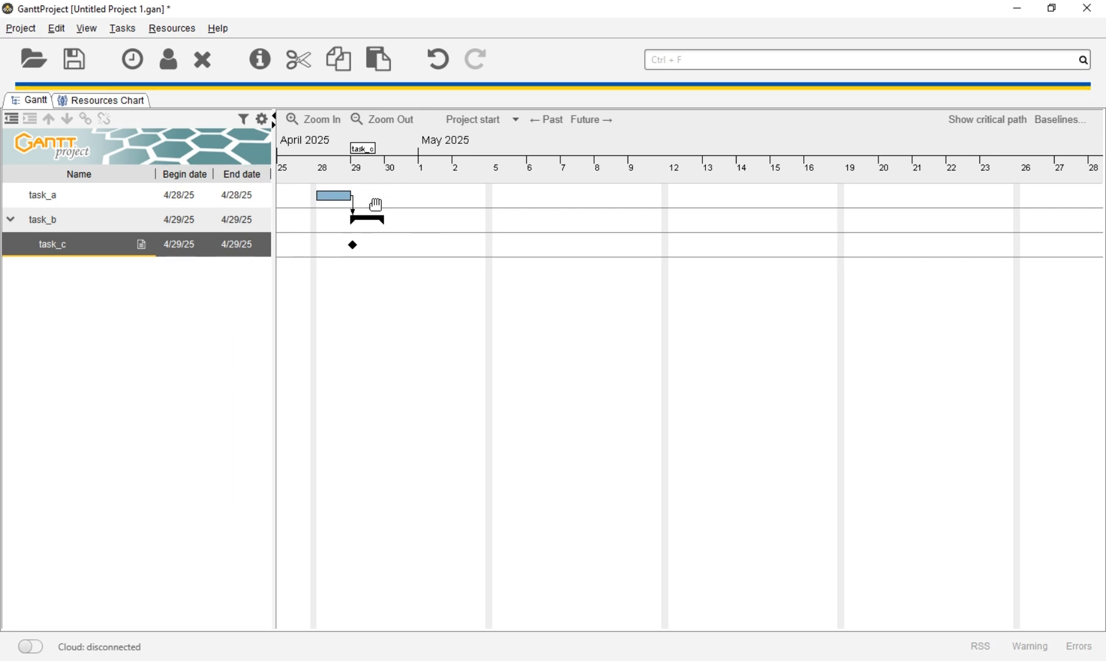
Step: Examine task_a's general properties, predecessors, resources and custom columns, leaving the task's settings as they are
{"action": "left_click", "coordinate": [322, 196]}
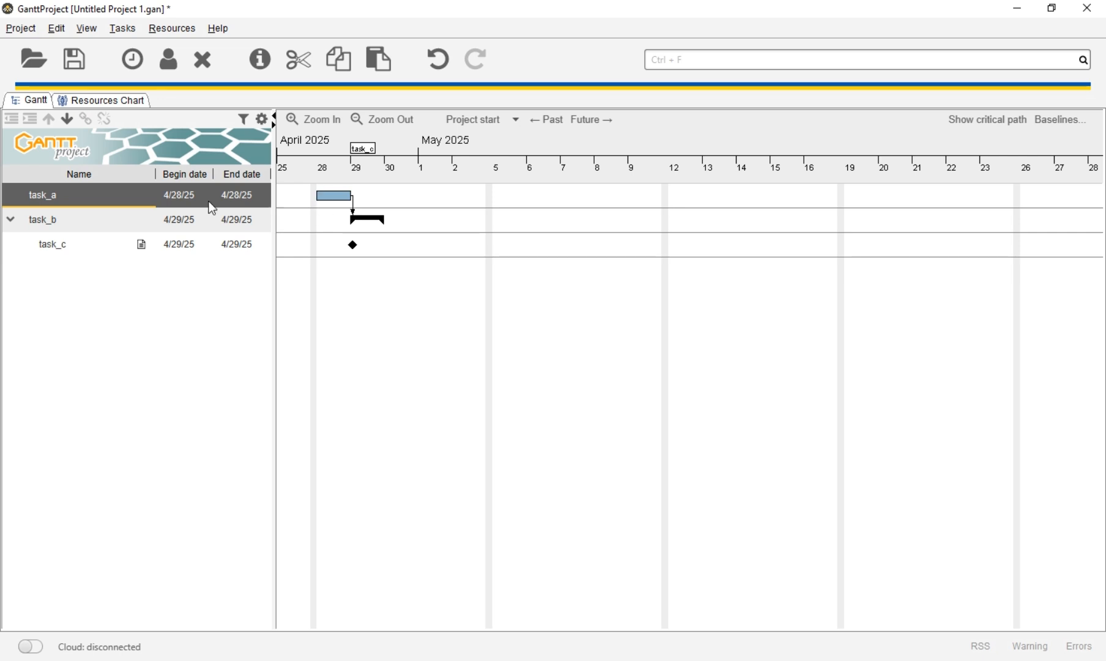
{"action": "left_click", "coordinate": [43, 196]}
{"action": "right_click", "coordinate": [39, 197]}
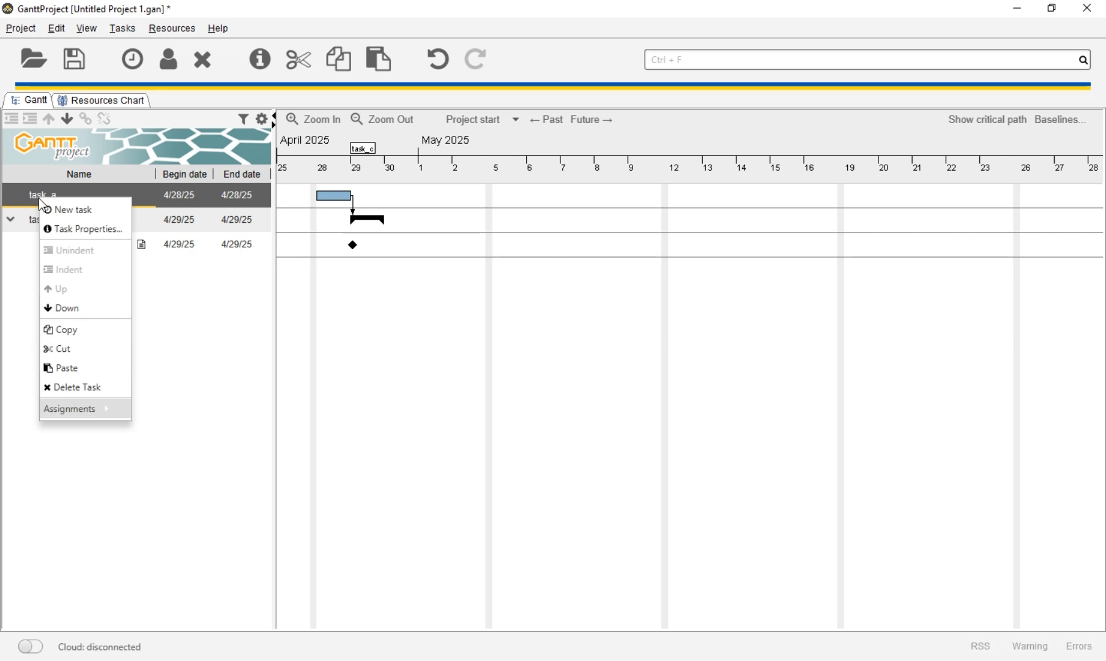
{"action": "left_click", "coordinate": [59, 229]}
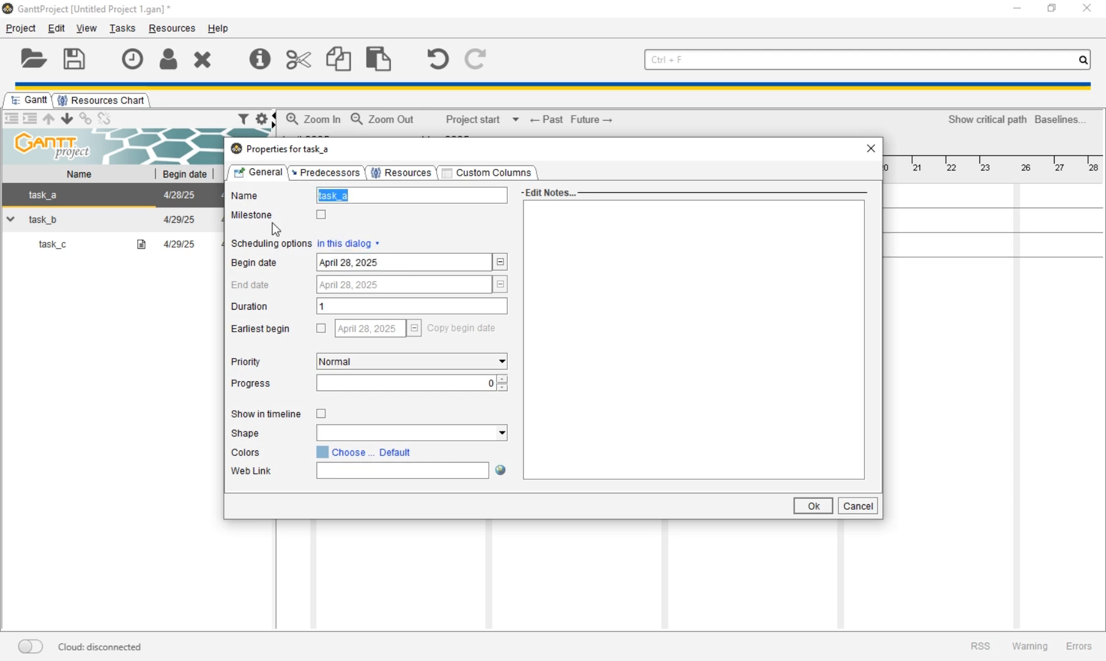
{"action": "left_click", "coordinate": [298, 173]}
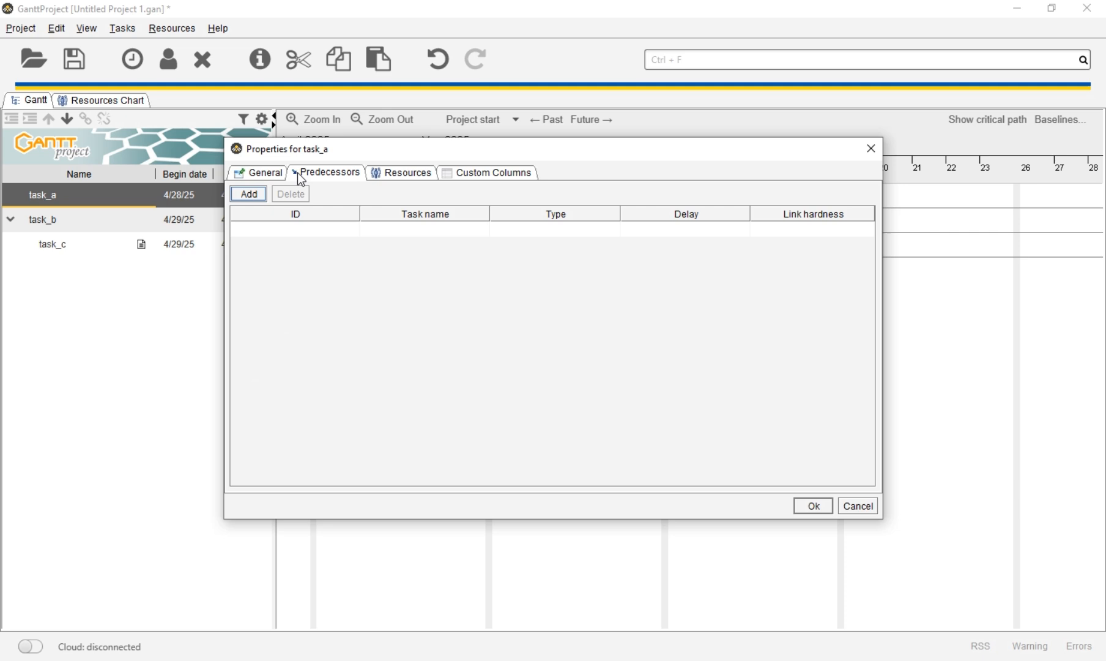
{"action": "left_click", "coordinate": [380, 174]}
{"action": "left_click", "coordinate": [464, 175]}
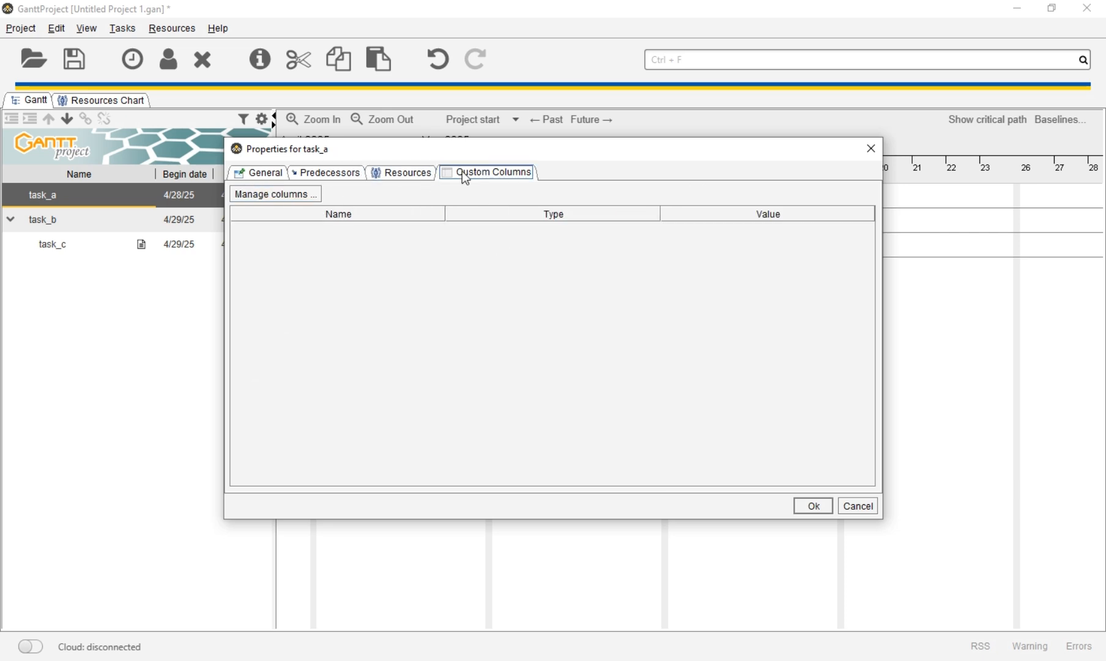
{"action": "left_click", "coordinate": [255, 176]}
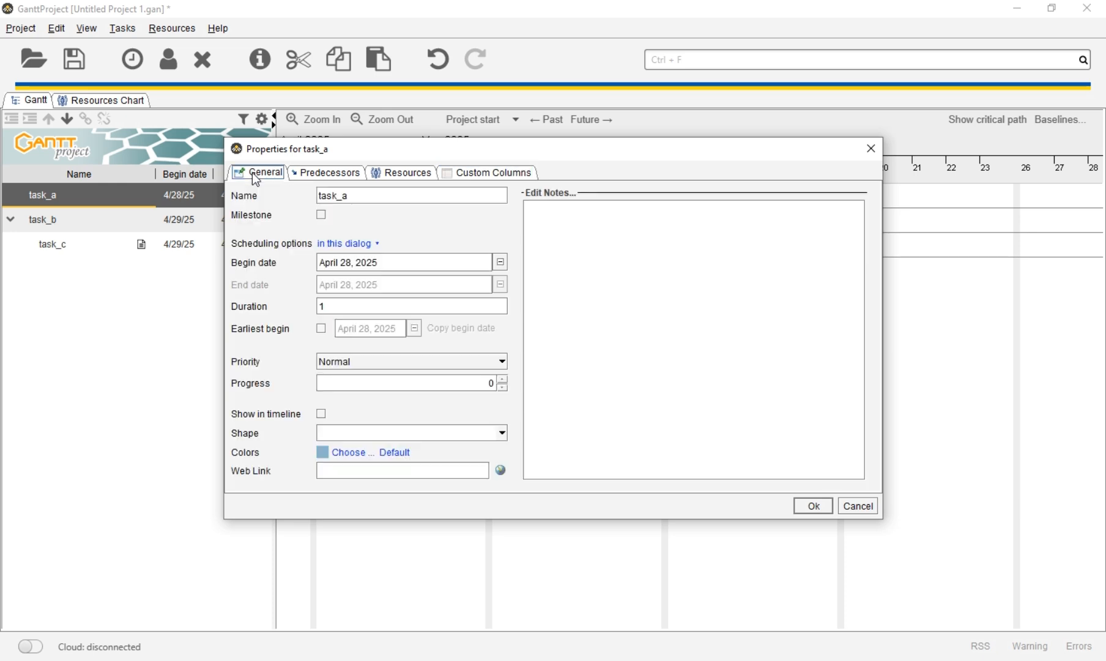
{"action": "left_click", "coordinate": [310, 175]}
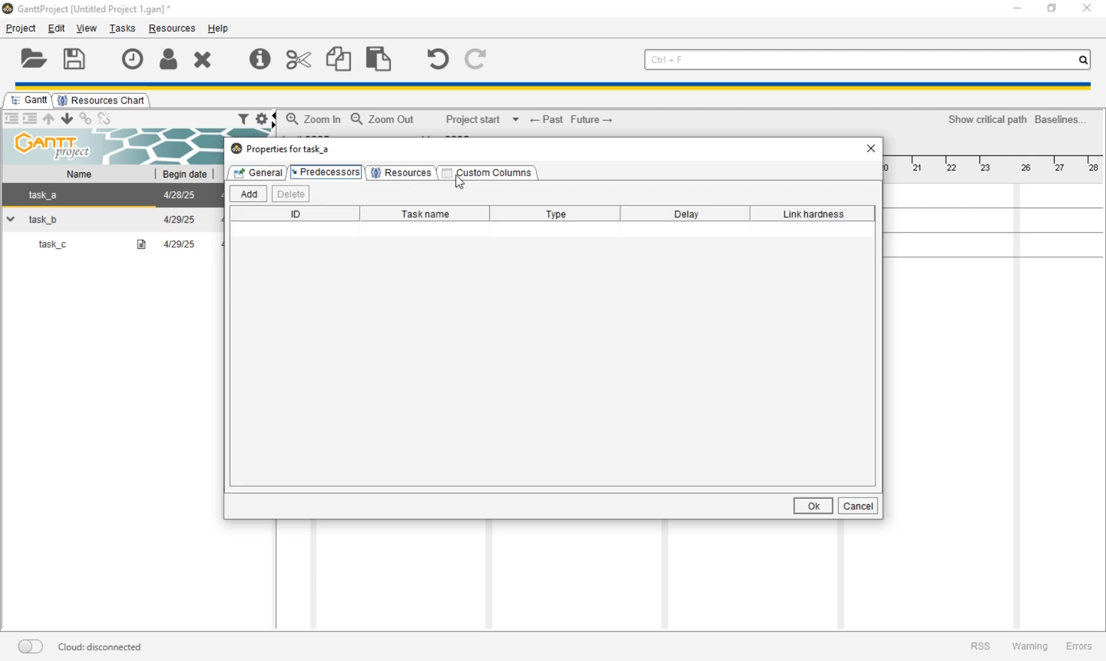
{"action": "left_click", "coordinate": [861, 509]}
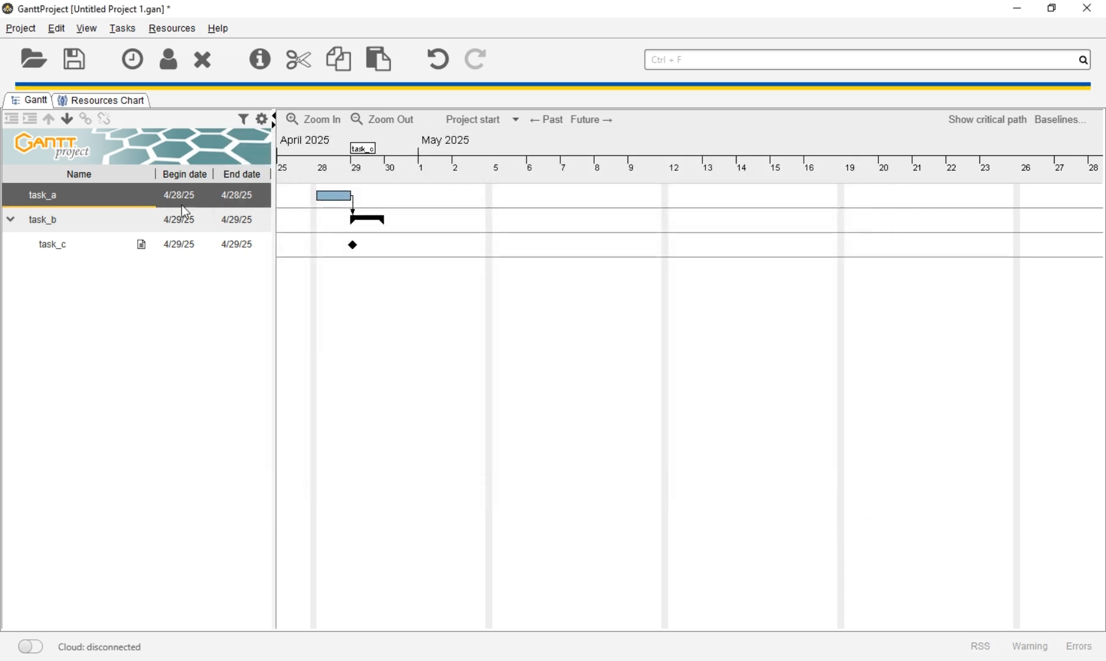
Step: Add a new task directly below task_a, keeping its default name, and show its bar in the chart
{"action": "right_click", "coordinate": [88, 306]}
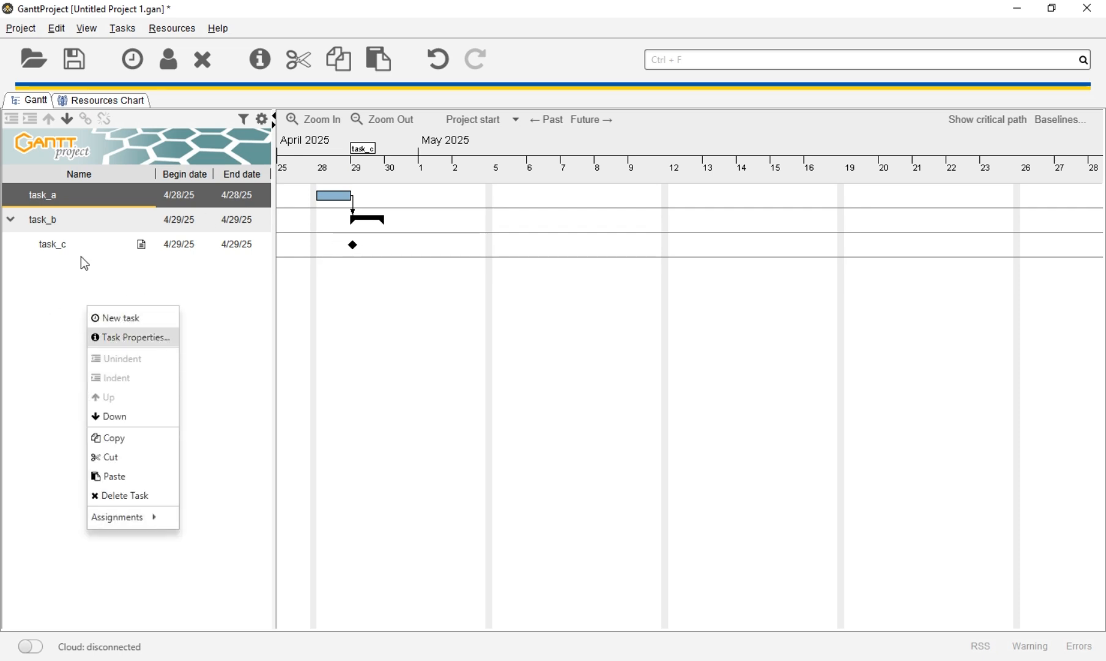
{"action": "left_click", "coordinate": [134, 318]}
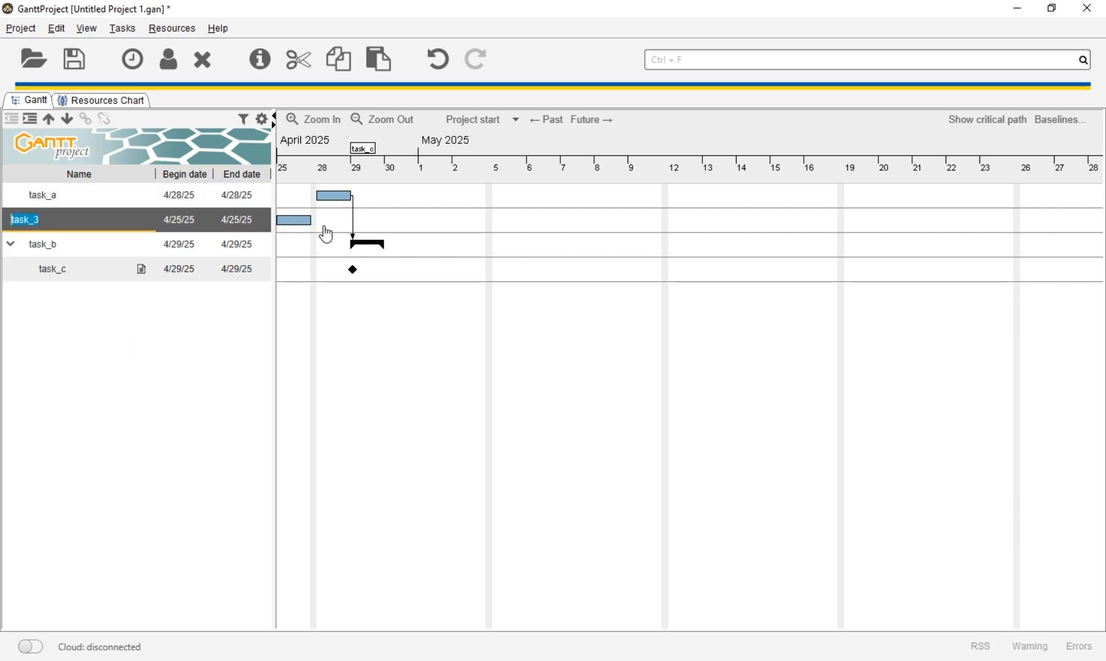
{"action": "left_click_drag", "start_coordinate": [314, 215], "coordinate": [460, 232]}
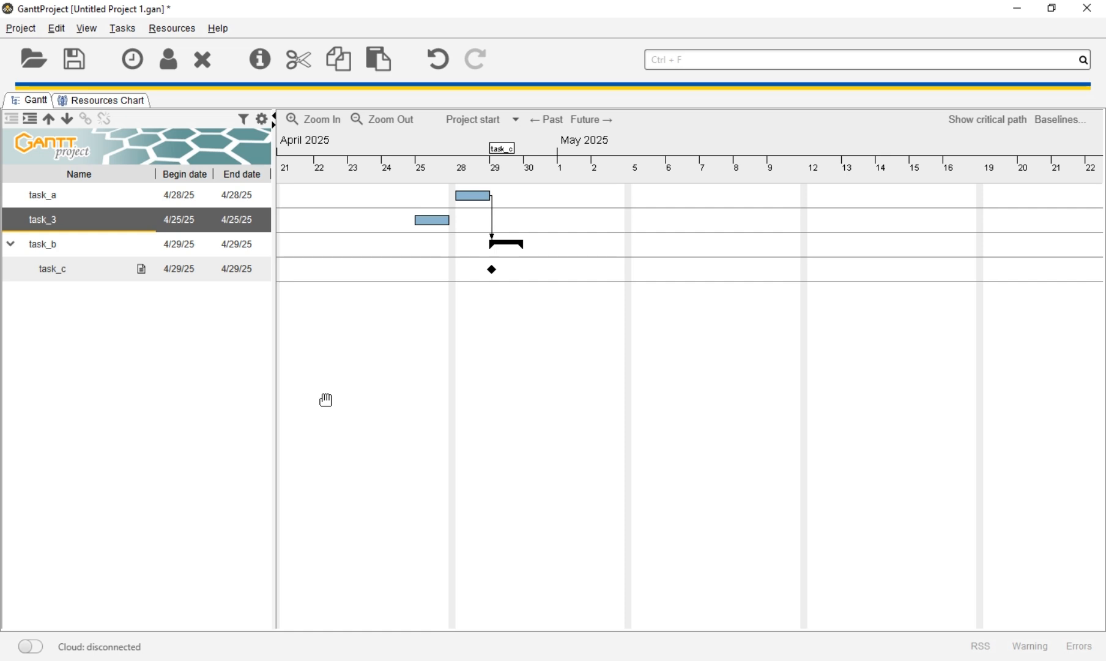
{"action": "key", "text": "alt+Return"}
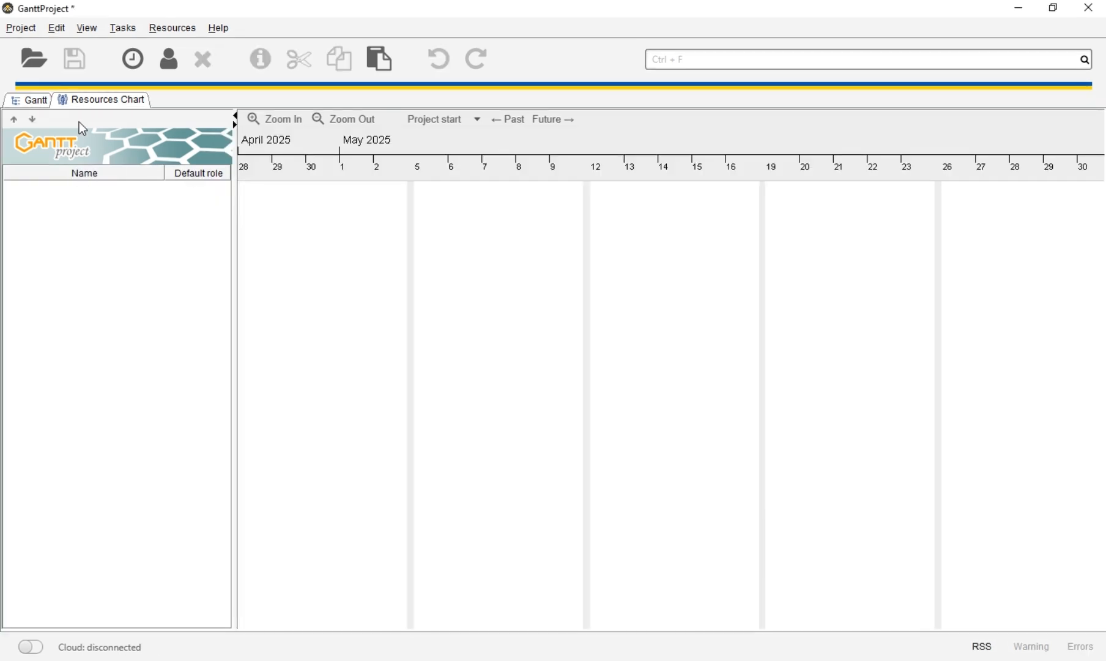
Step: Examine the Resources Chart and the blank new resource form without adding a resource, and compare with the Gantt view
{"action": "left_click", "coordinate": [43, 100]}
{"action": "left_click", "coordinate": [71, 102]}
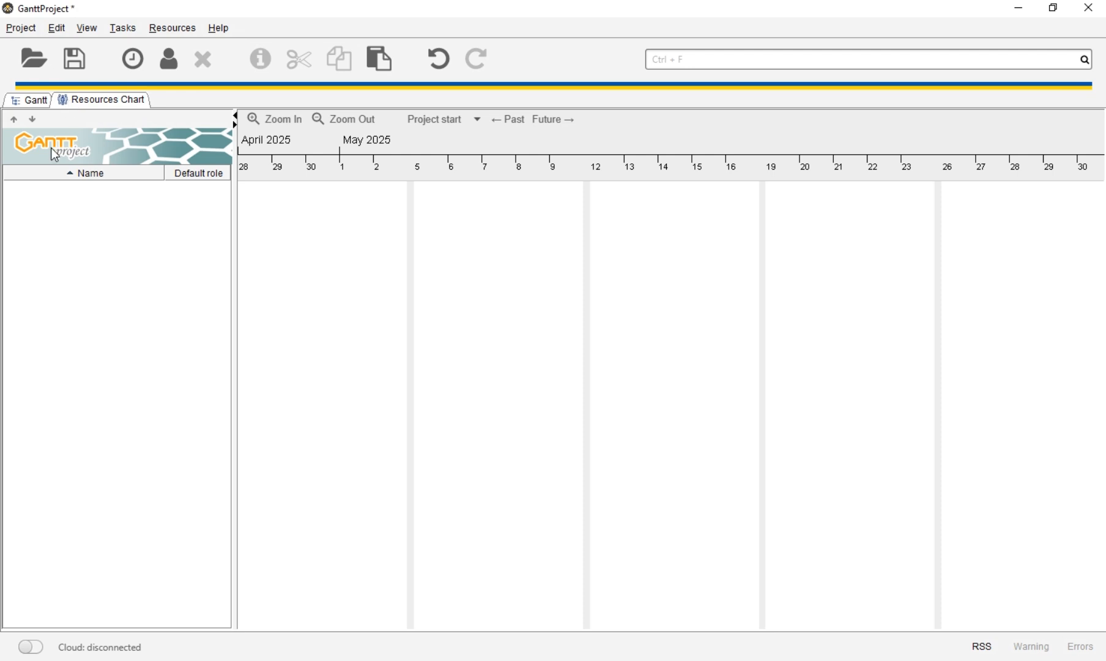
{"action": "right_click", "coordinate": [44, 238]}
{"action": "left_click", "coordinate": [81, 247]}
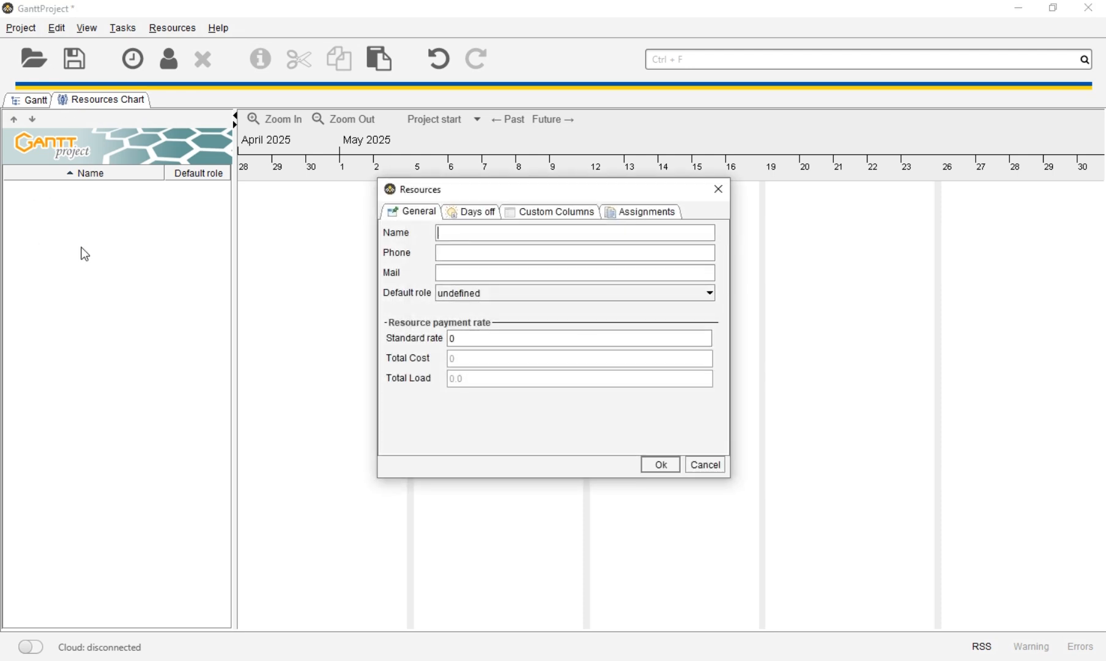
{"action": "left_click", "coordinate": [718, 191]}
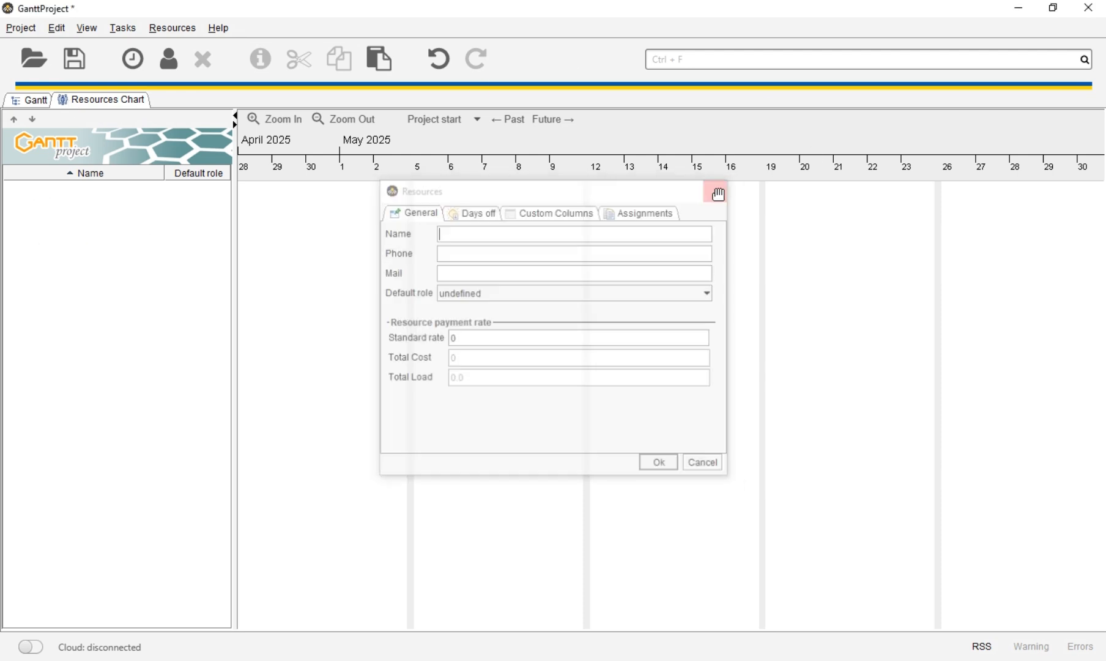
{"action": "left_click", "coordinate": [34, 103]}
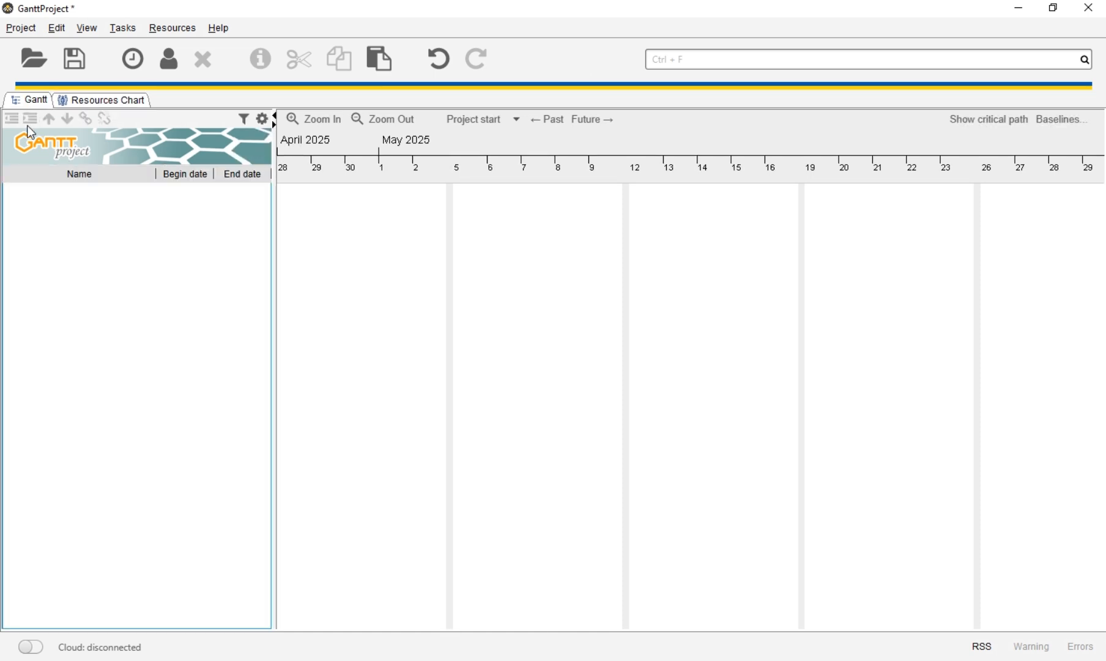
{"action": "left_click", "coordinate": [67, 103]}
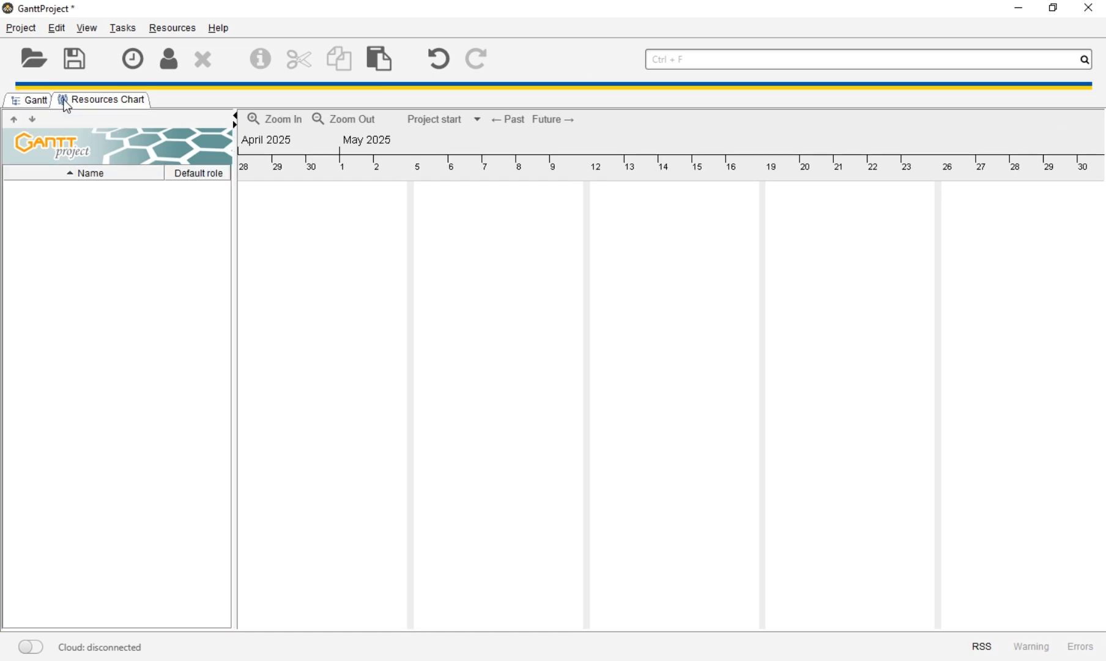
{"action": "left_click_drag", "start_coordinate": [437, 183], "coordinate": [741, 301]}
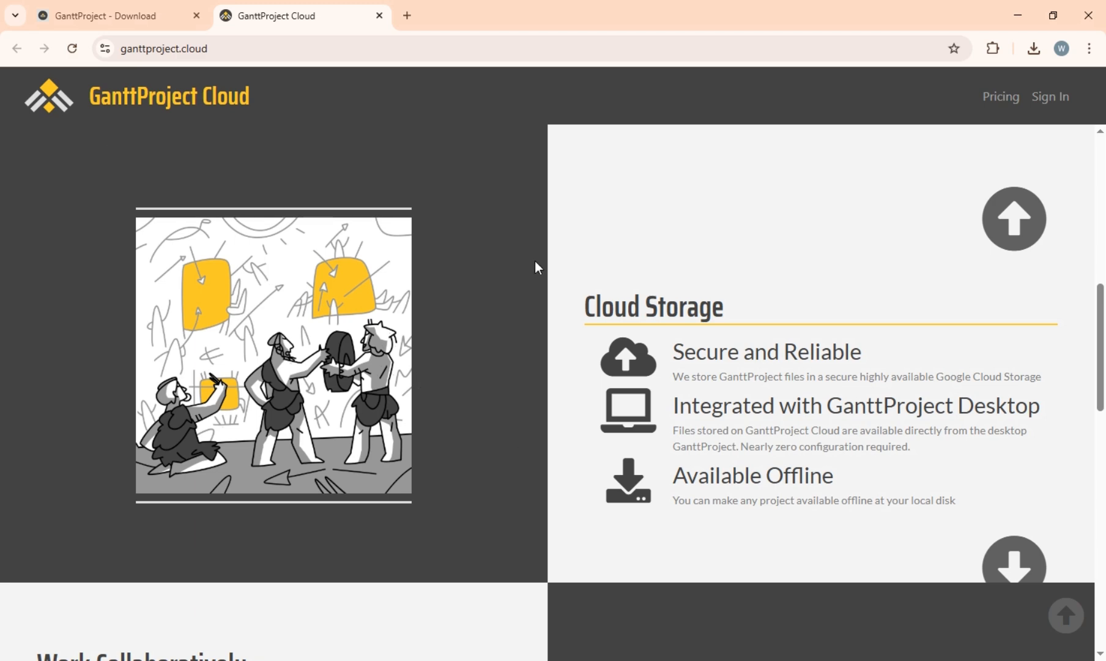
Step: Switch to the browser, review the GanttProject 3.3 free download page for Windows, and go back to the site's home page
{"action": "left_click", "coordinate": [81, 11]}
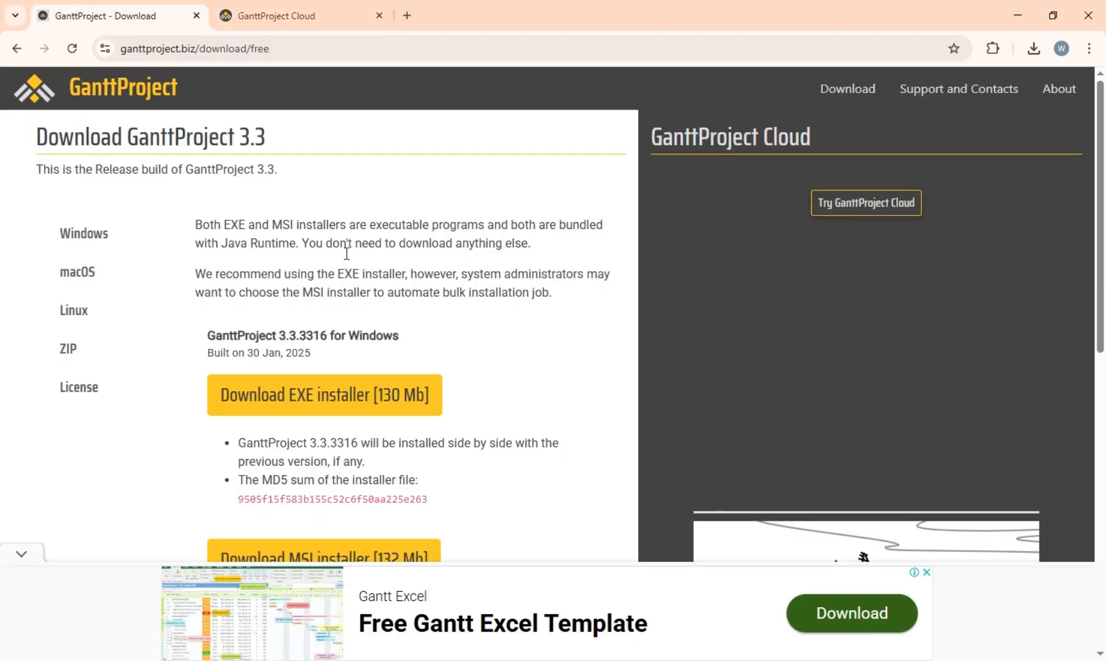
{"action": "scroll", "coordinate": [477, 262], "scroll_direction": "down", "scroll_amount": 6}
{"action": "scroll", "coordinate": [479, 260], "scroll_direction": "down", "scroll_amount": 2}
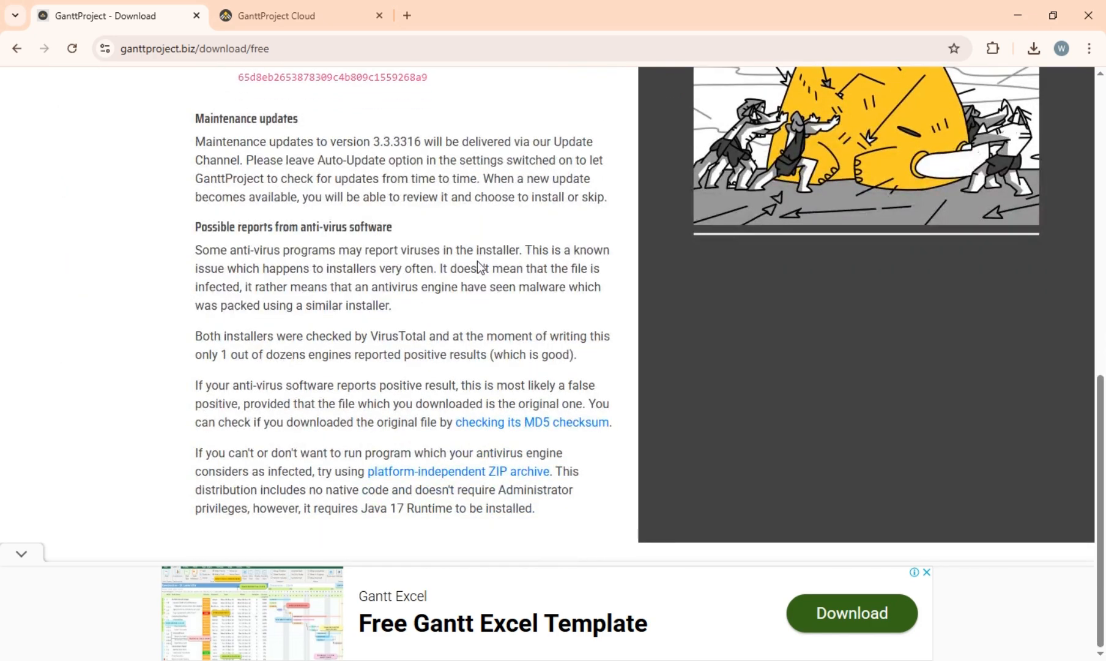
{"action": "key", "text": "alt+Left"}
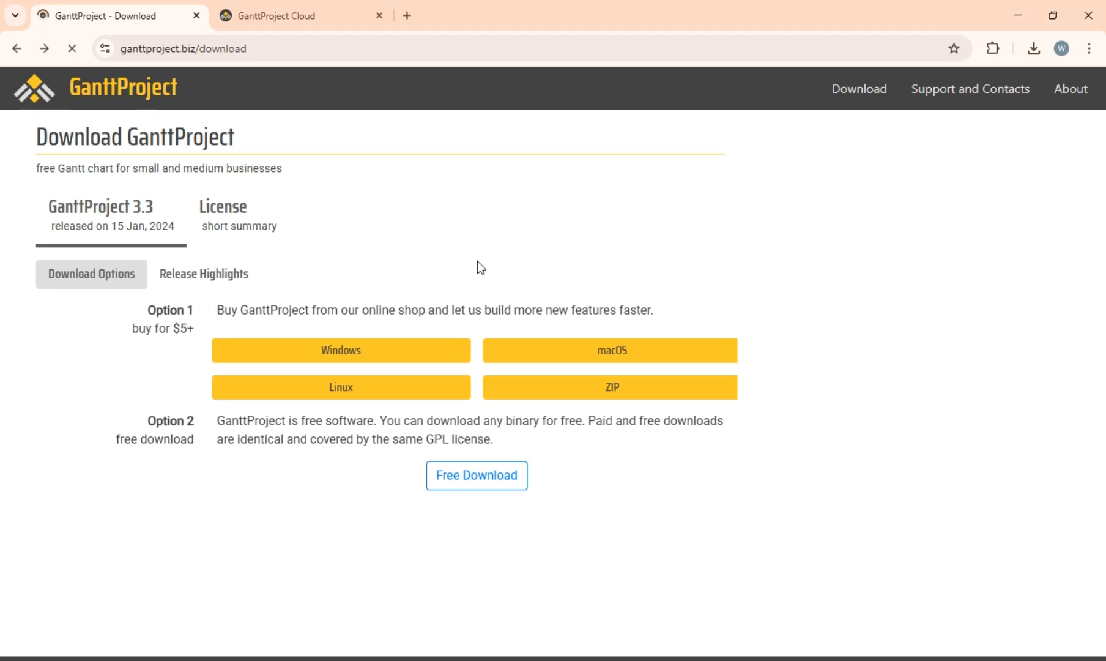
{"action": "key", "text": "alt+Left"}
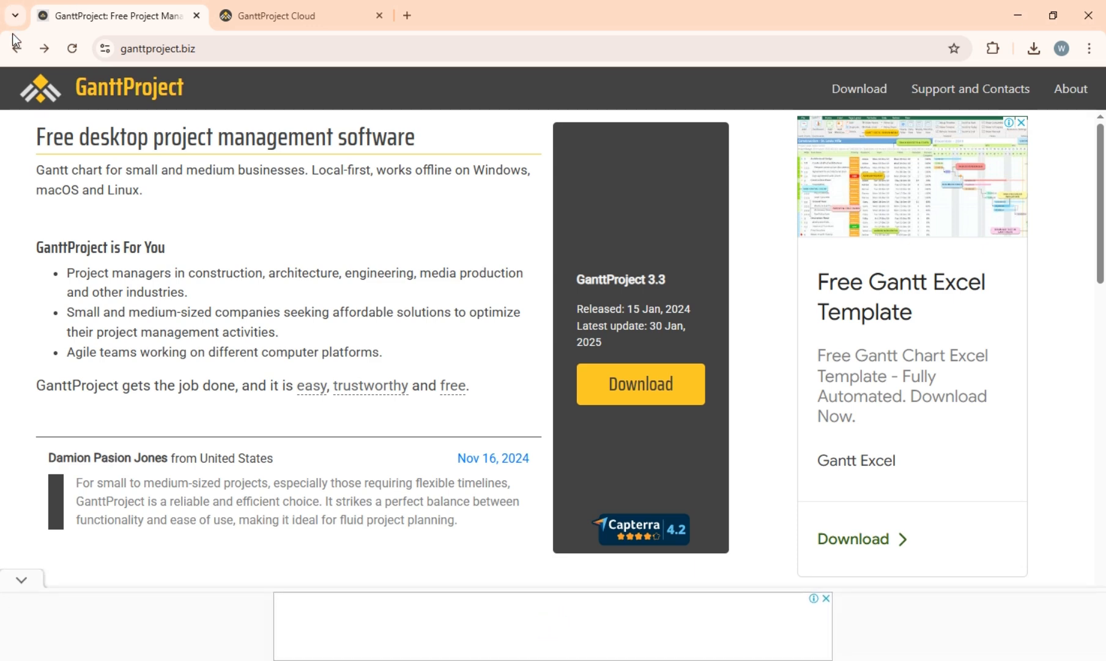
Step: Examine the GanttProject home page's sections on ease of use, trustworthiness, and free software licensing
{"action": "left_click", "coordinate": [86, 84]}
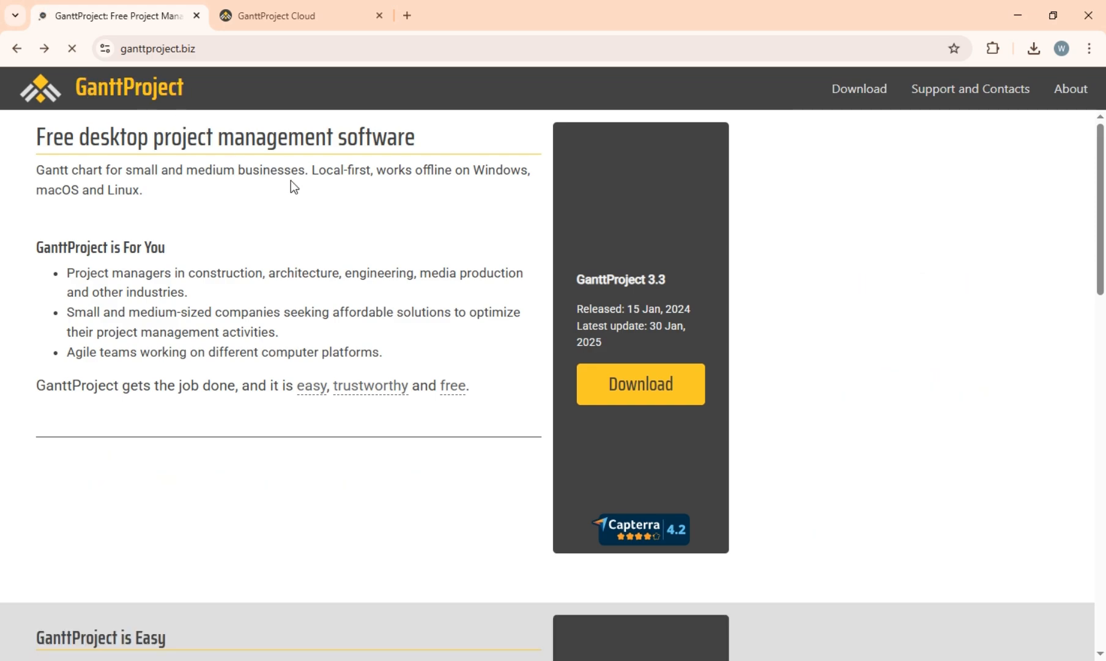
{"action": "scroll", "coordinate": [291, 182], "scroll_direction": "down", "scroll_amount": 15}
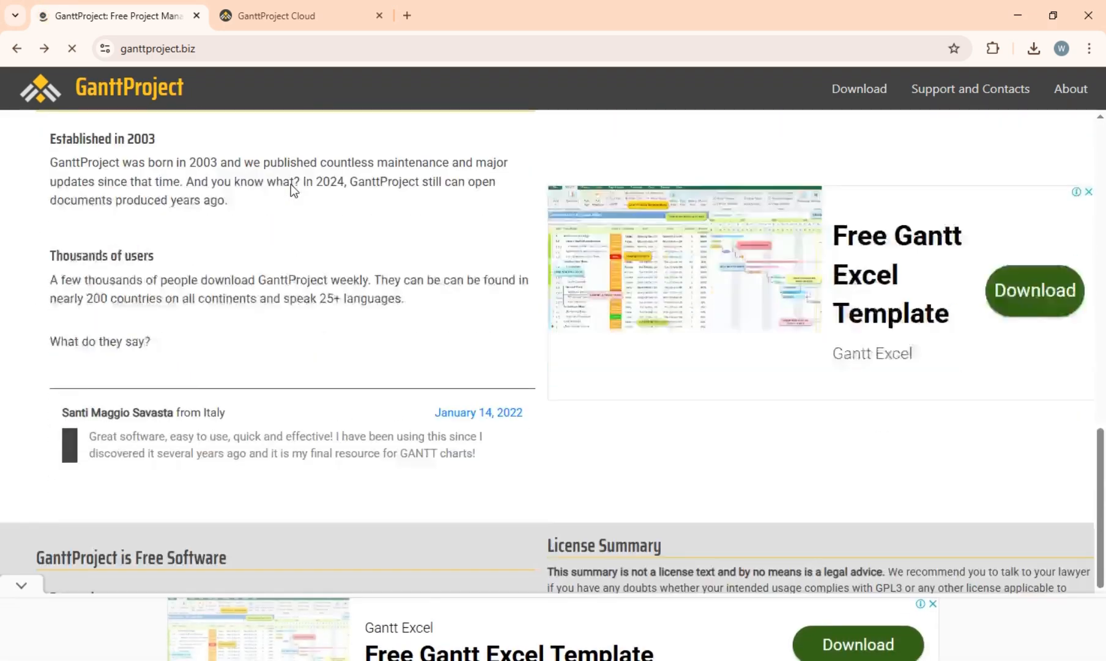
{"action": "scroll", "coordinate": [291, 185], "scroll_direction": "down", "scroll_amount": 1}
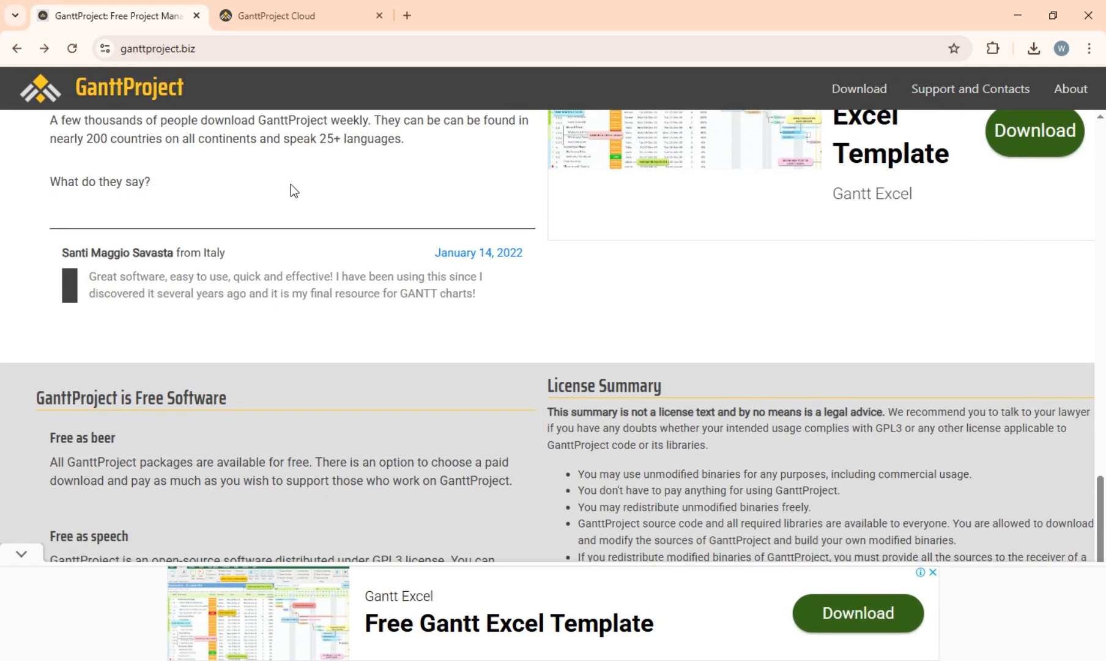
{"action": "scroll", "coordinate": [291, 184], "scroll_direction": "up", "scroll_amount": 10}
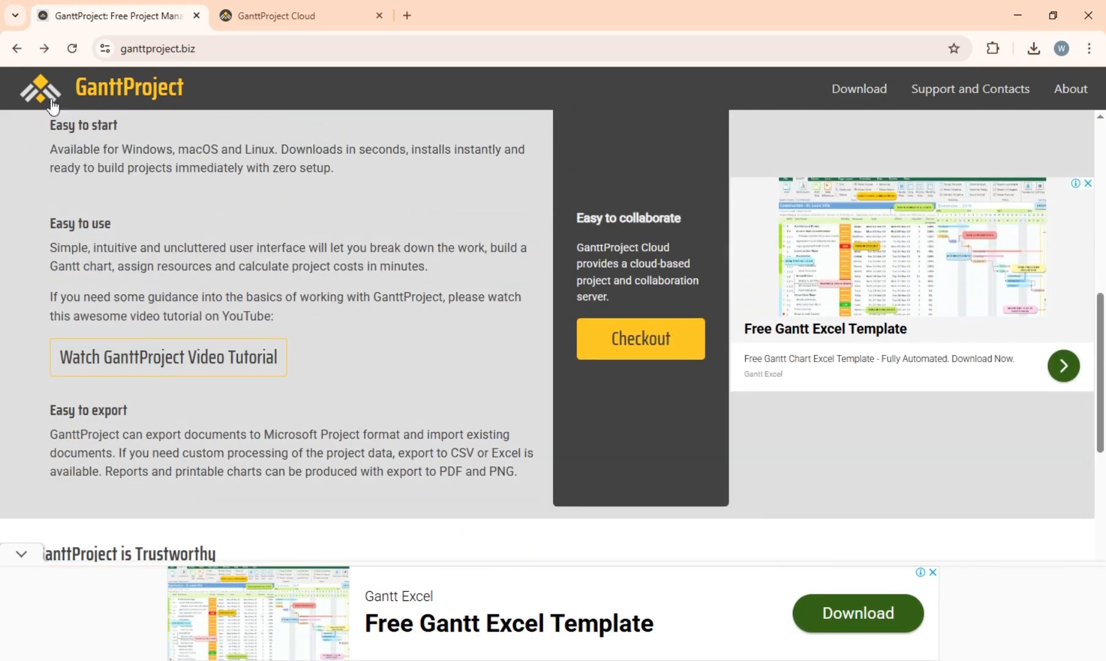
{"action": "left_click", "coordinate": [69, 89]}
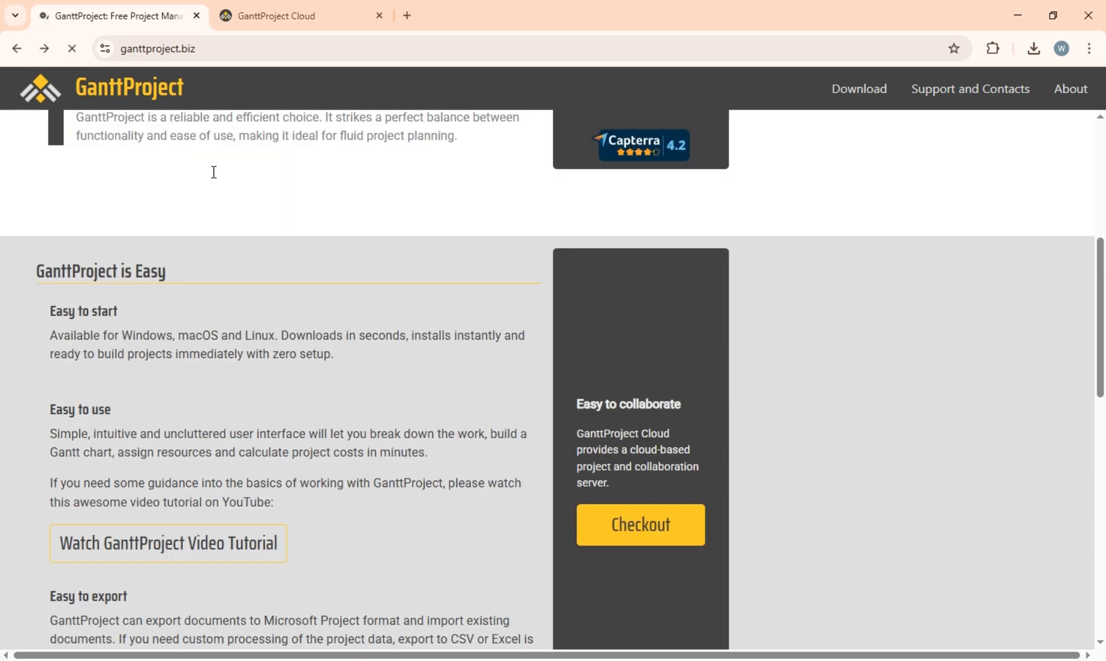
{"action": "scroll", "coordinate": [214, 172], "scroll_direction": "down", "scroll_amount": 5}
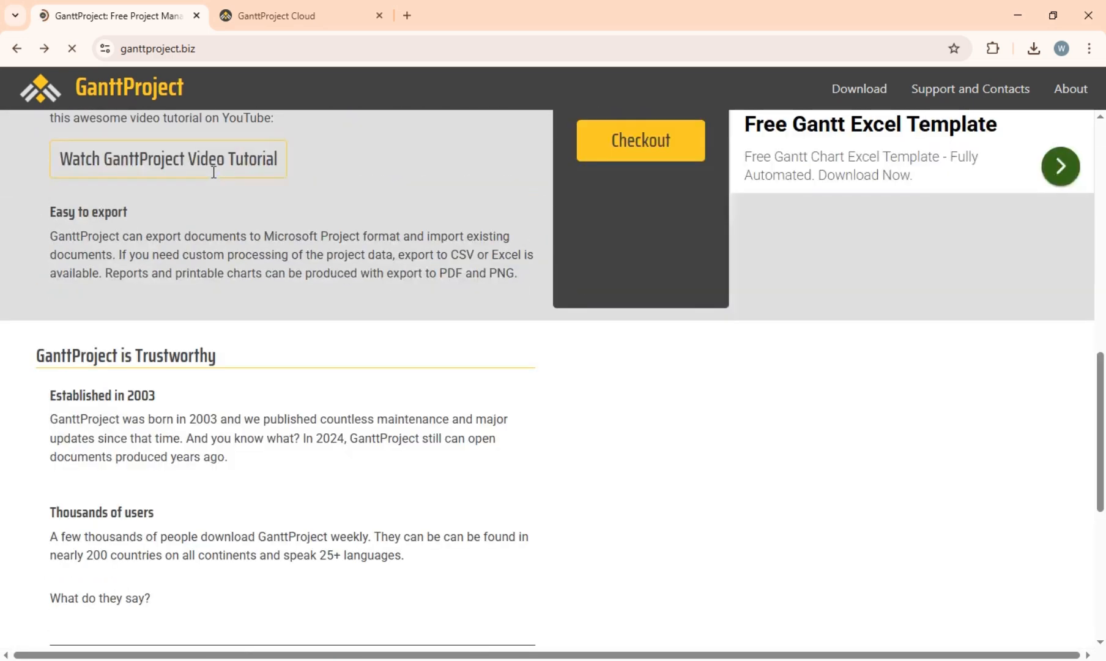
{"action": "scroll", "coordinate": [213, 179], "scroll_direction": "down", "scroll_amount": 5}
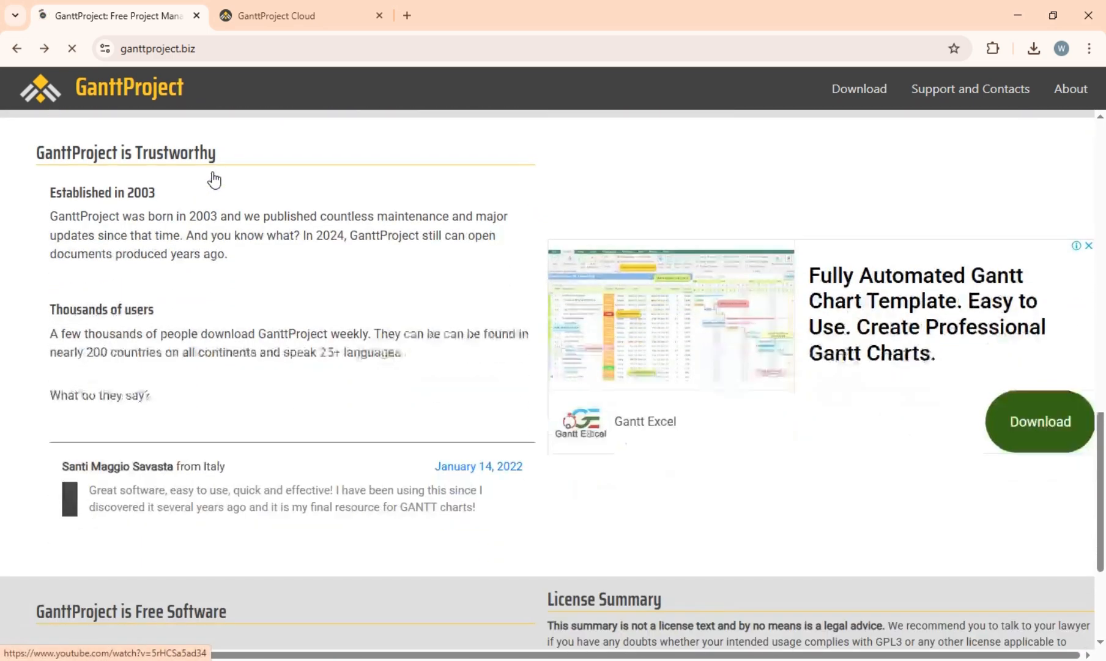
{"action": "scroll", "coordinate": [212, 178], "scroll_direction": "down", "scroll_amount": 2}
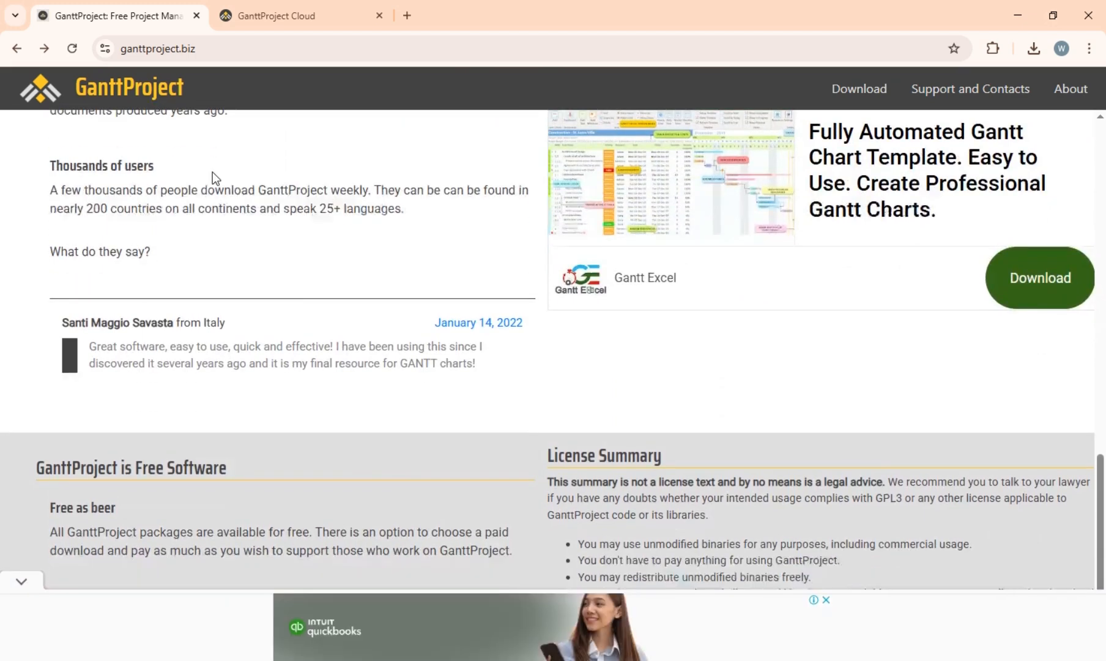
{"action": "scroll", "coordinate": [212, 172], "scroll_direction": "up", "scroll_amount": 3}
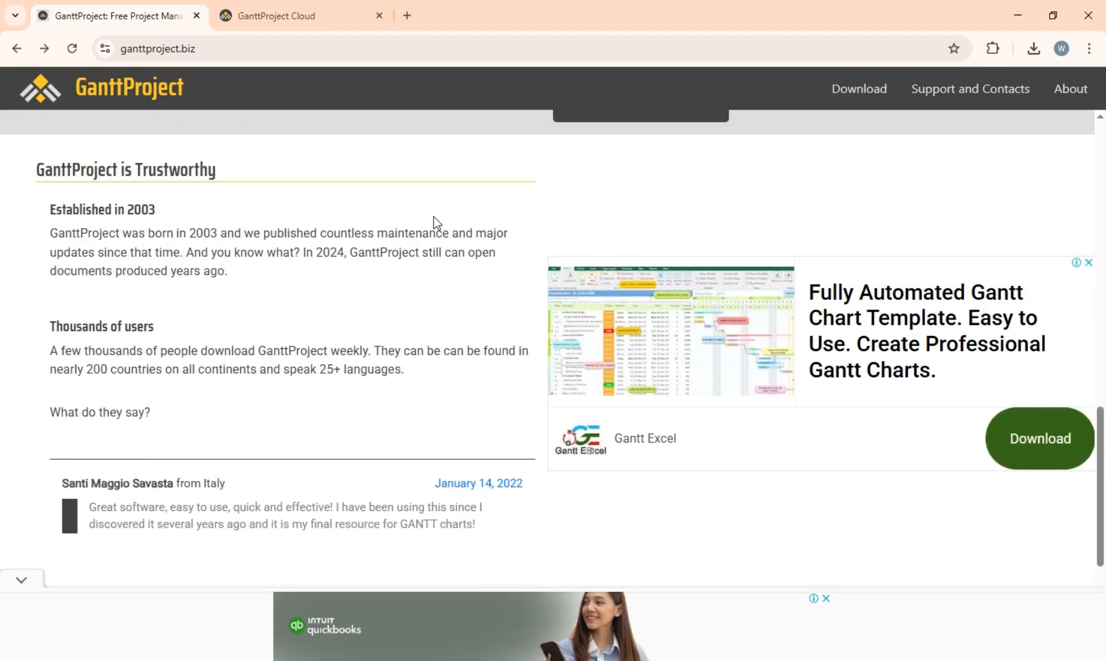